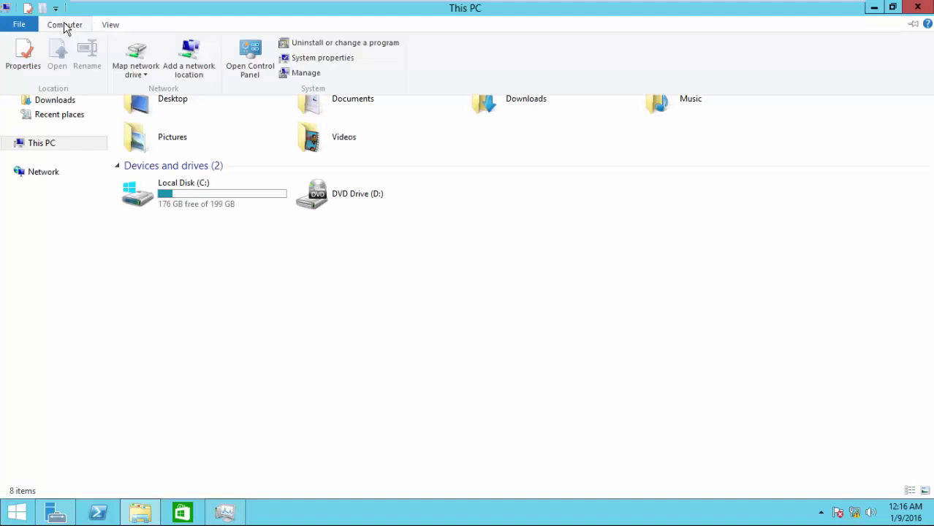
# Check the Exchange server's Windows edition, memory, computer name and domain in its system properties
pyautogui.click(330, 71)
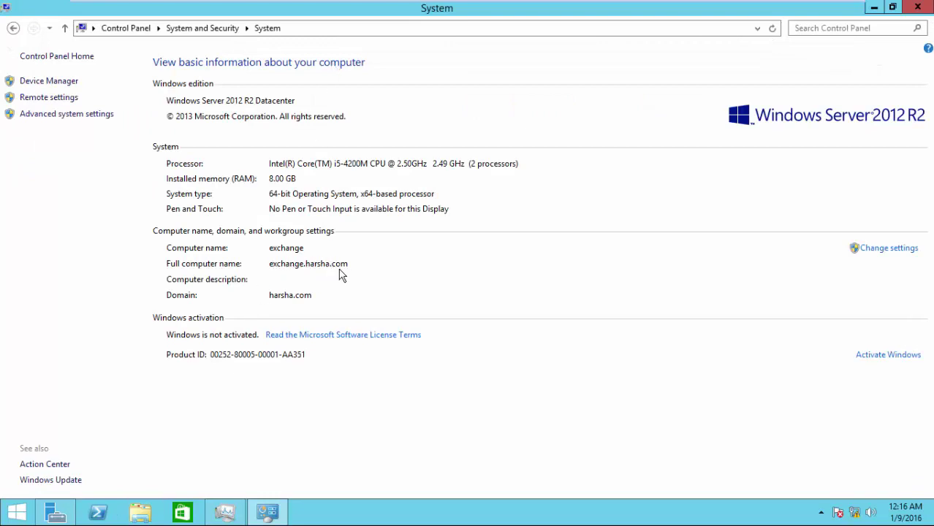
pyautogui.click(922, 11)
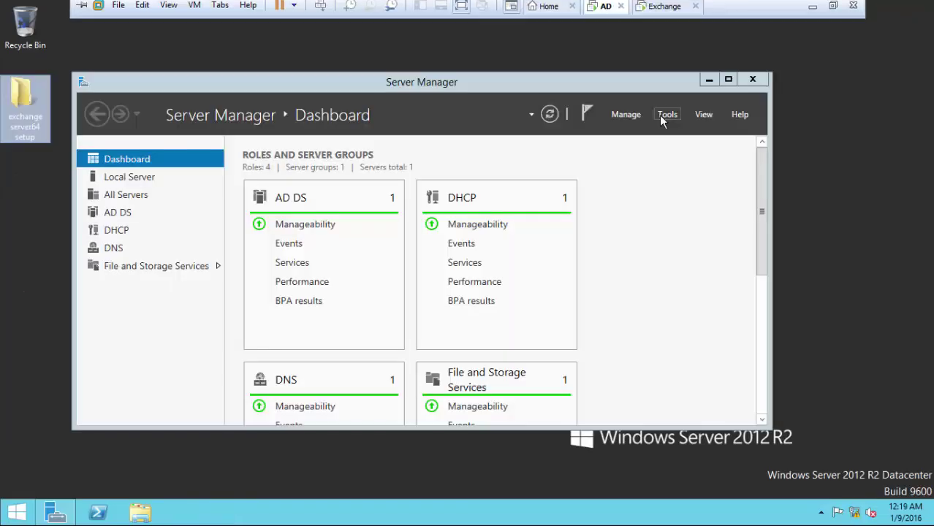
# Check the harsha.com domain functional level in Active Directory Domains and Trusts on the AD machine, without raising it
pyautogui.click(664, 115)
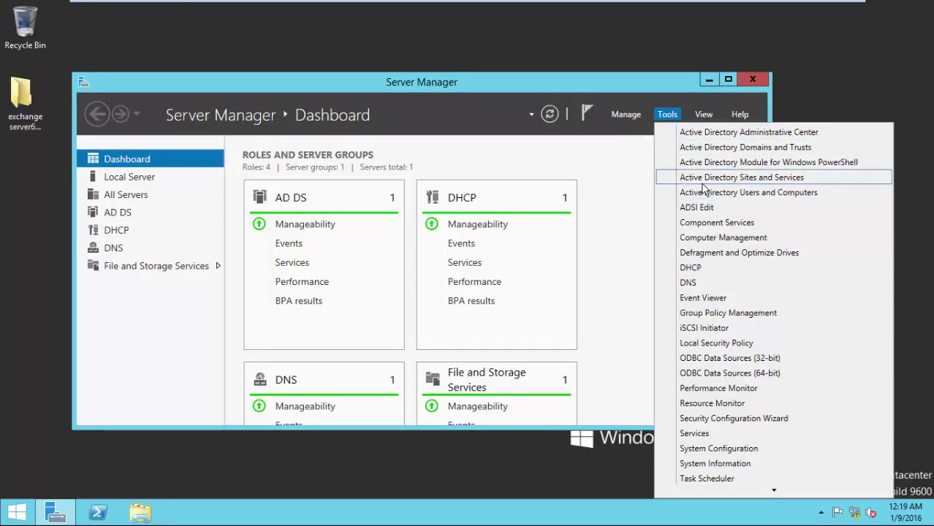
pyautogui.click(719, 147)
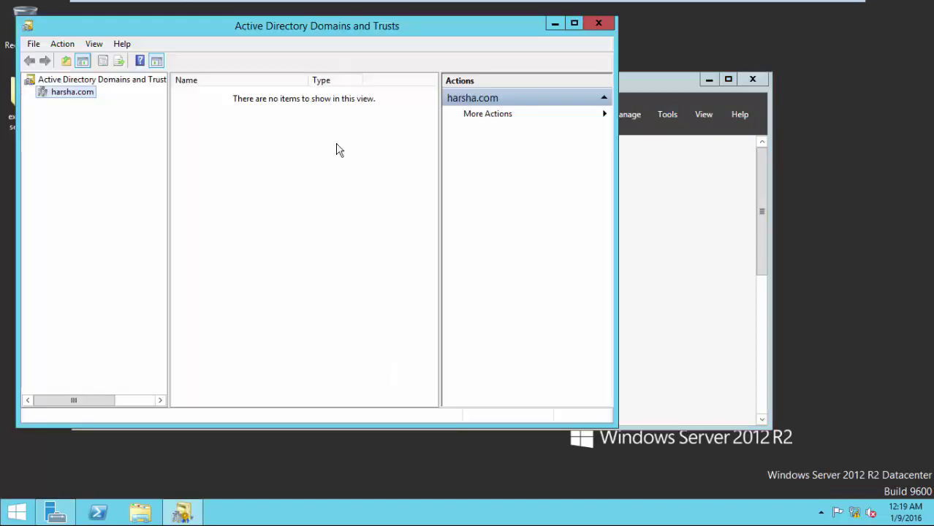
pyautogui.rightClick(64, 96)
pyautogui.click(95, 118)
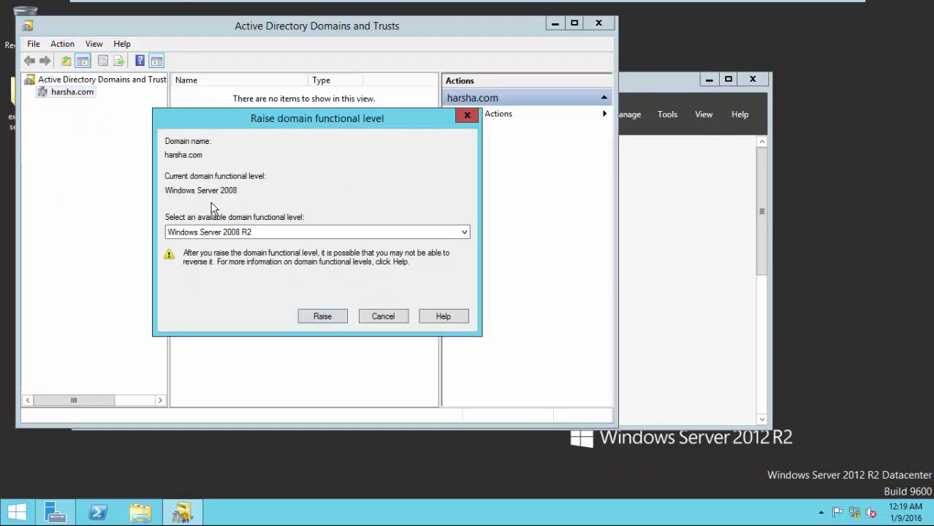
pyautogui.click(400, 318)
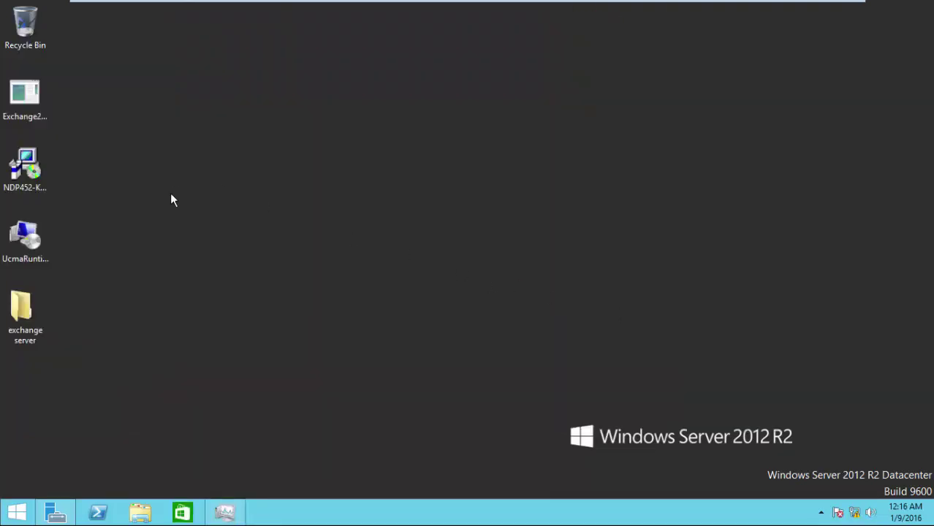
# Run the NDP452 installer from the Exchange machine's desktop, start the .NET Framework 4.5.2 repair, and cancel it
pyautogui.click(31, 119)
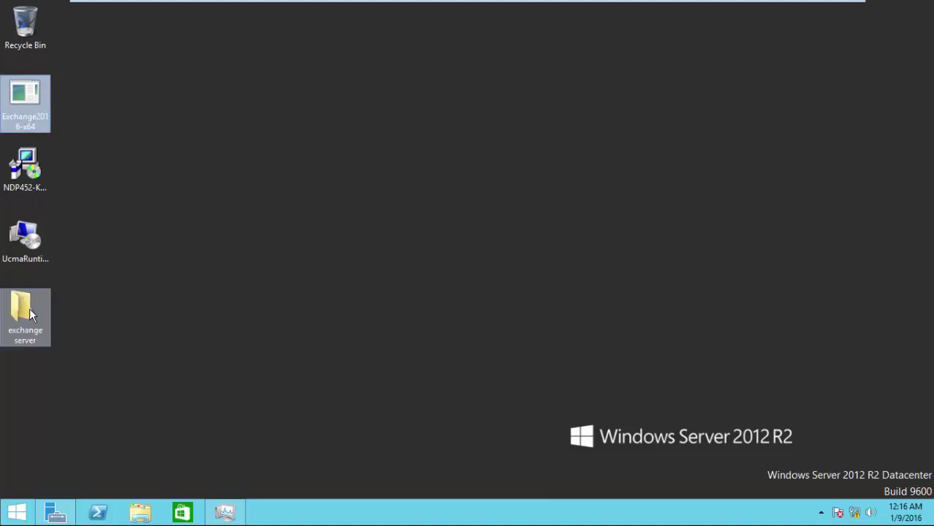
pyautogui.click(293, 190)
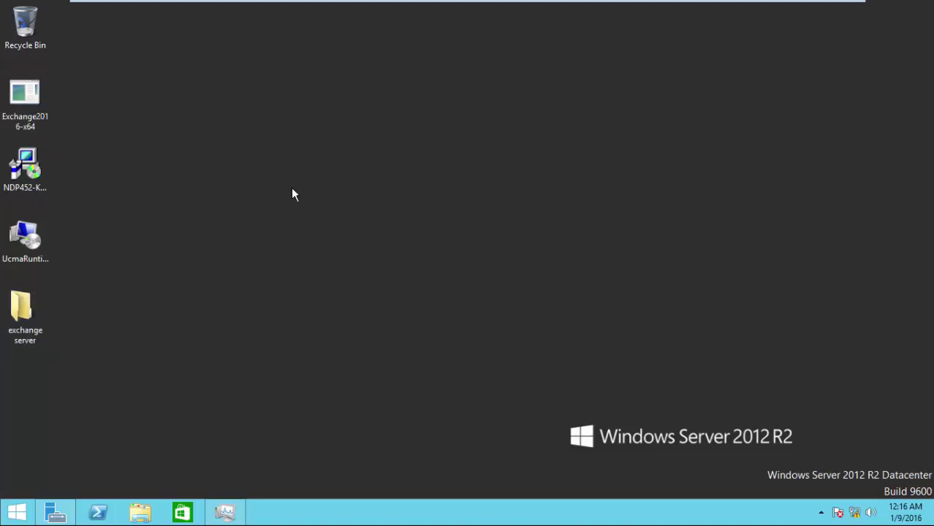
pyautogui.click(27, 169)
pyautogui.doubleClick(24, 166)
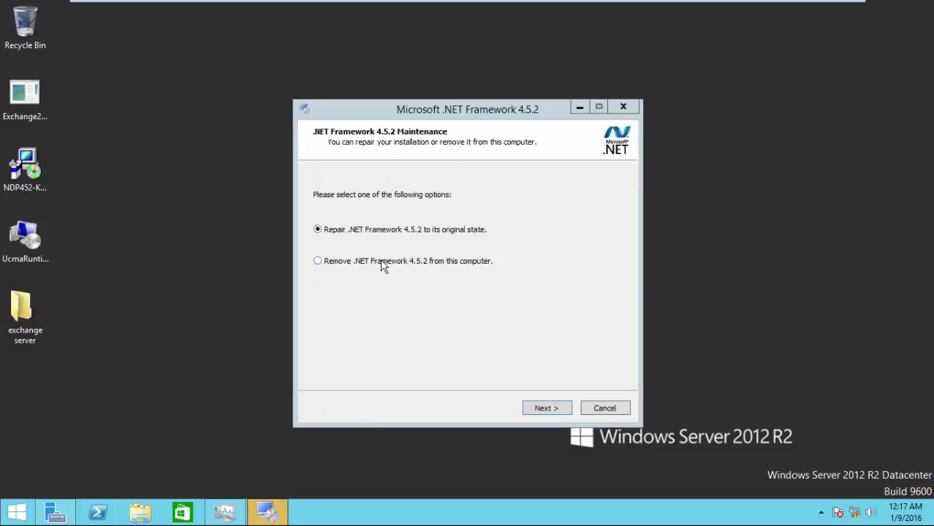
pyautogui.click(541, 409)
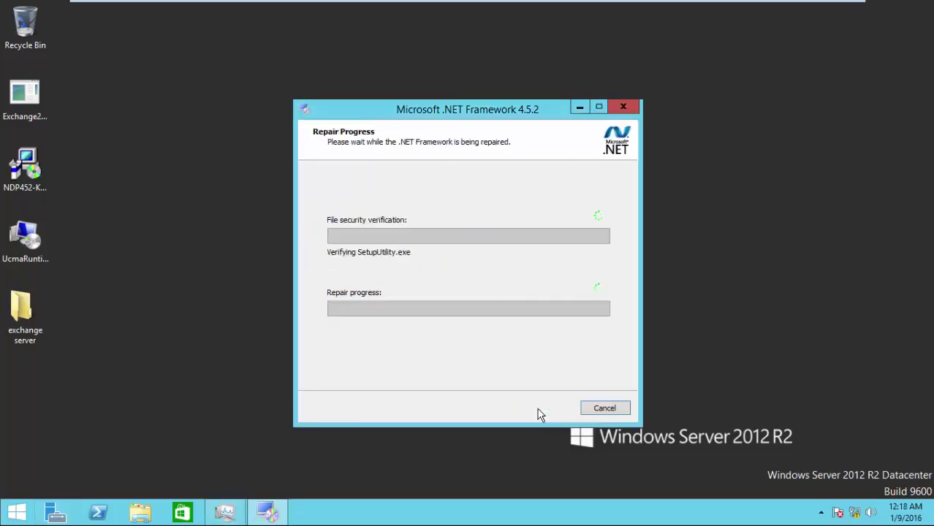
pyautogui.click(598, 412)
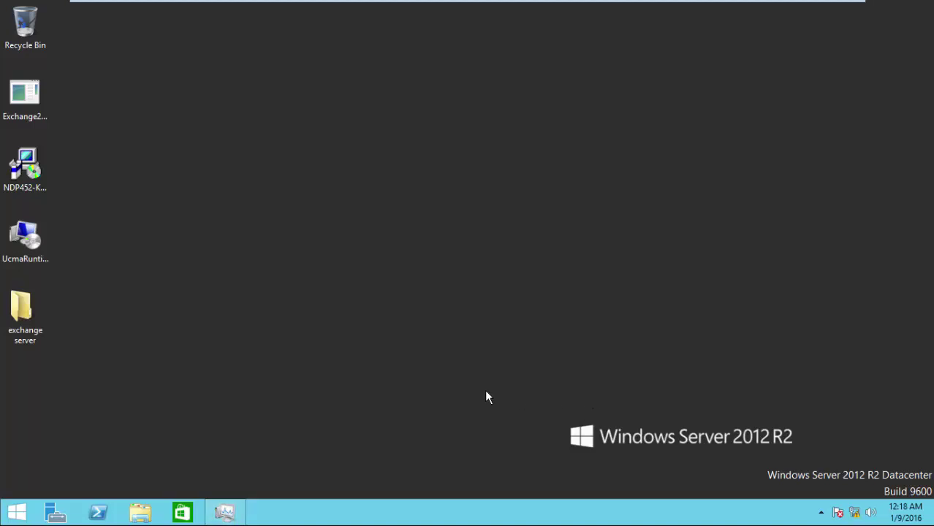
# Install the Microsoft Unified Communications Managed API 4.0 Runtime on the Exchange machine, accepting the license terms
pyautogui.click(811, 11)
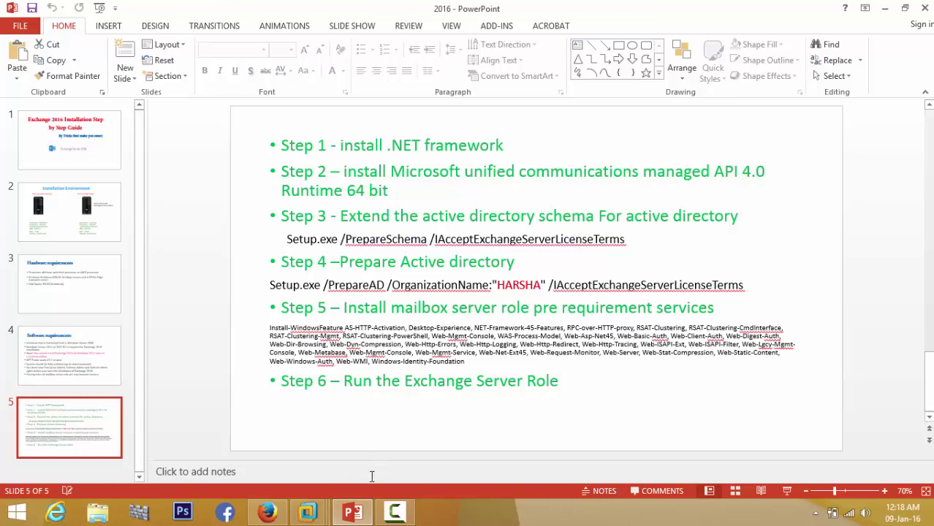
pyautogui.moveTo(311, 512)
pyautogui.click(451, 438)
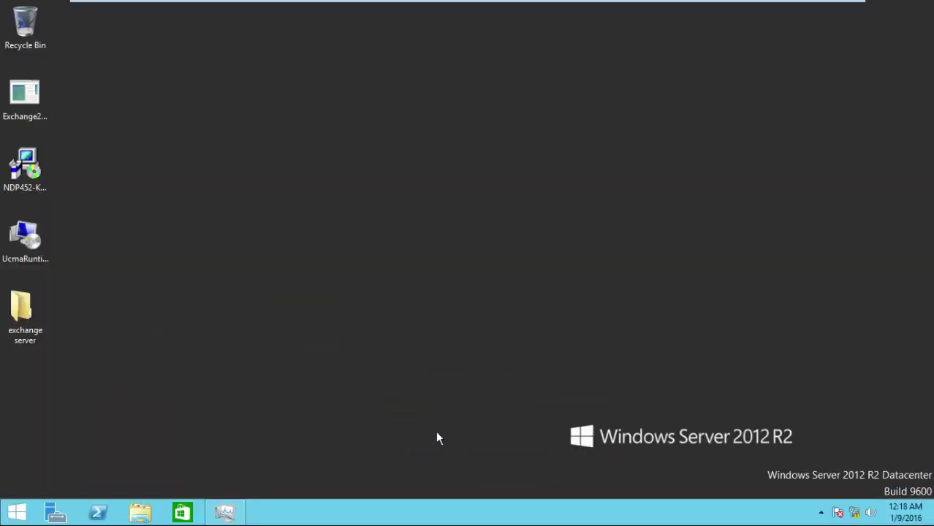
pyautogui.doubleClick(24, 238)
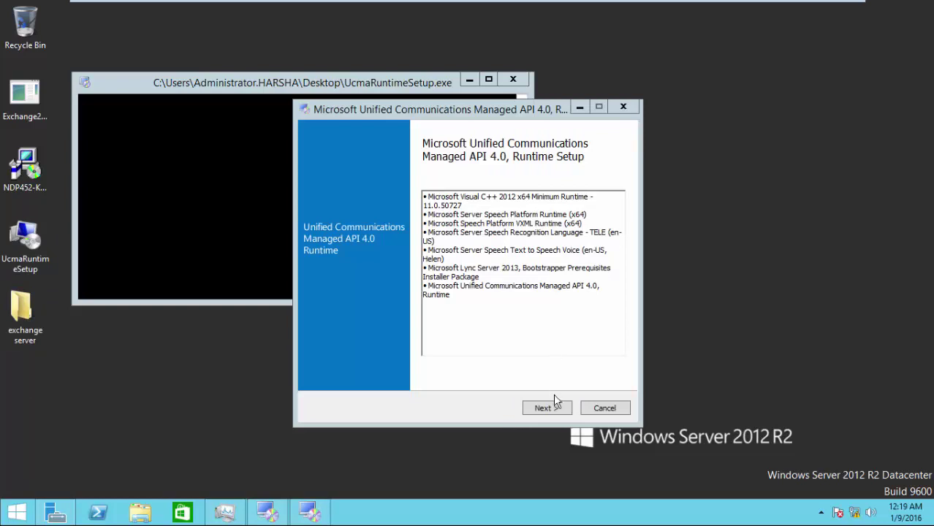
pyautogui.click(549, 407)
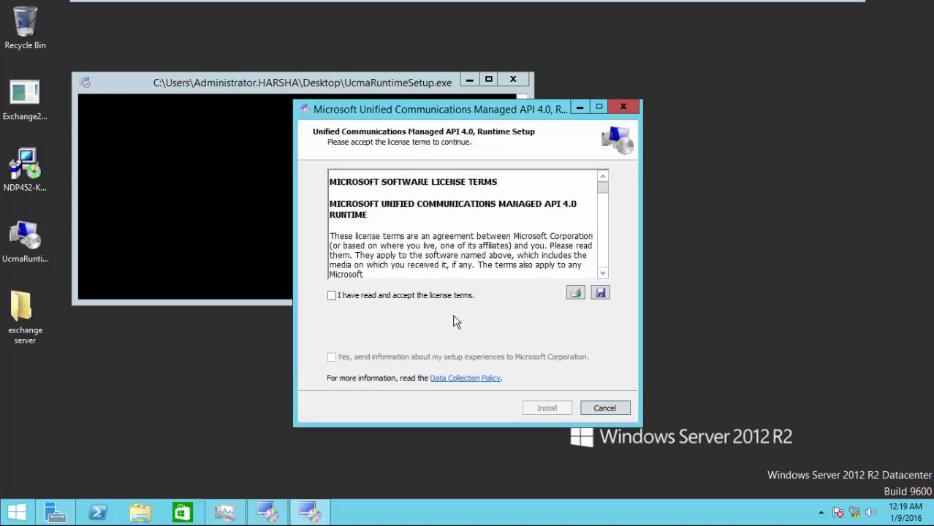
pyautogui.click(385, 297)
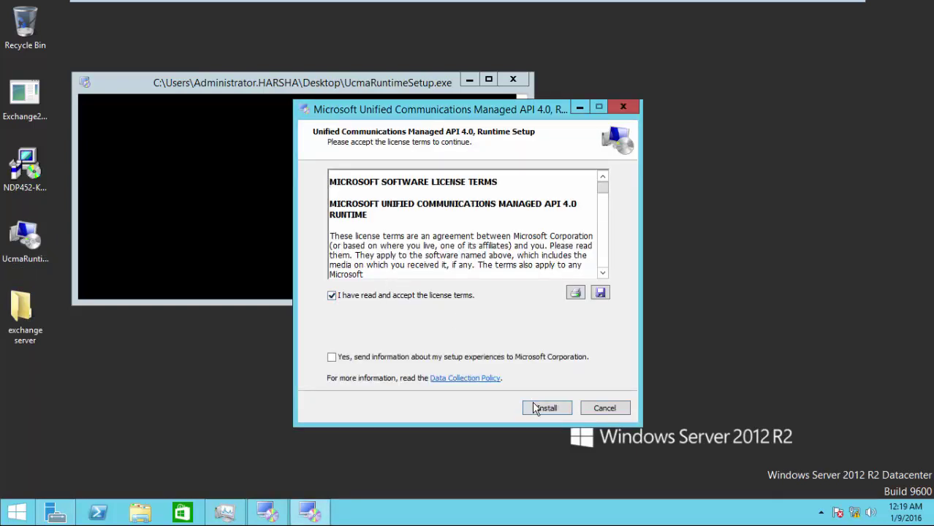
pyautogui.click(547, 408)
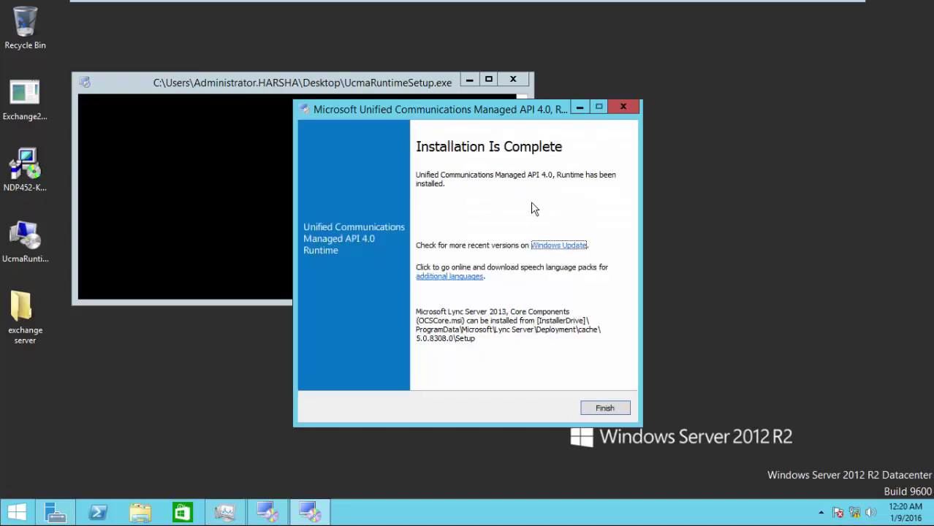
pyautogui.click(601, 408)
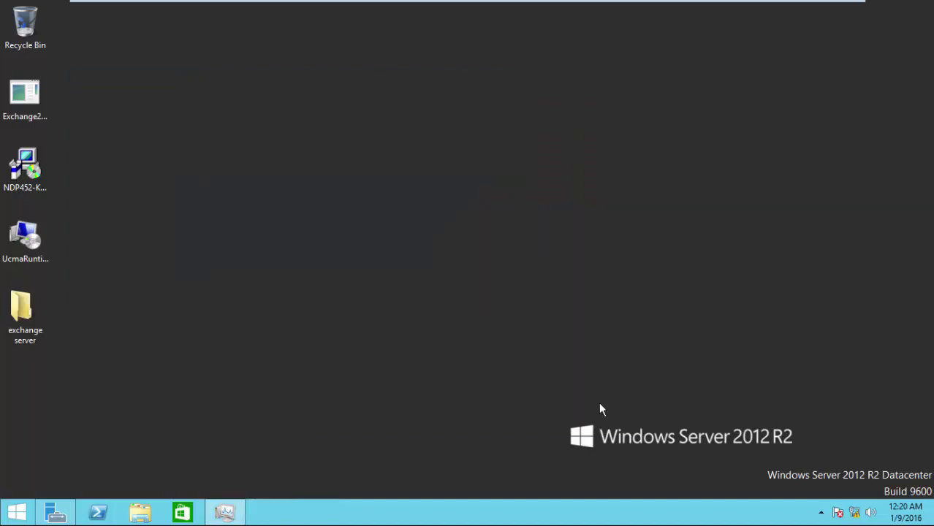
# Refresh the Exchange machine's desktop and close Task Manager
pyautogui.rightClick(283, 229)
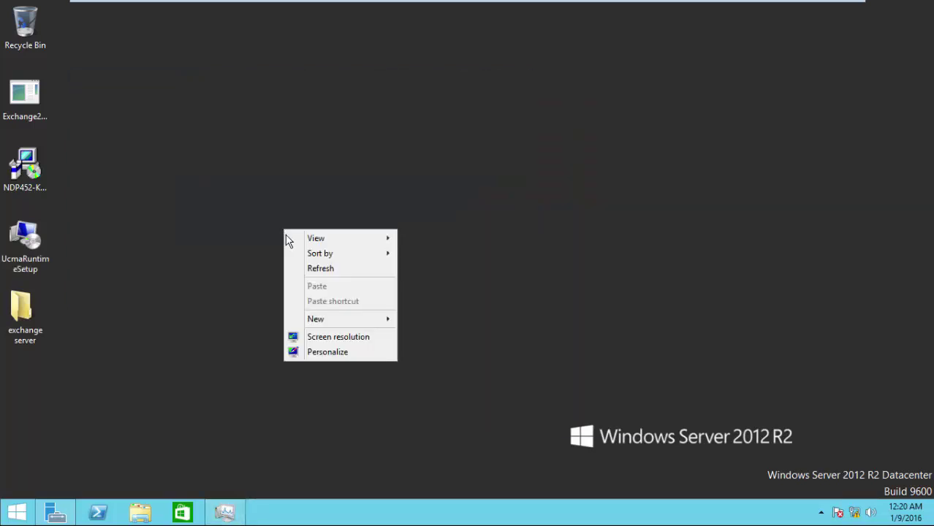
pyautogui.click(300, 268)
pyautogui.rightClick(300, 270)
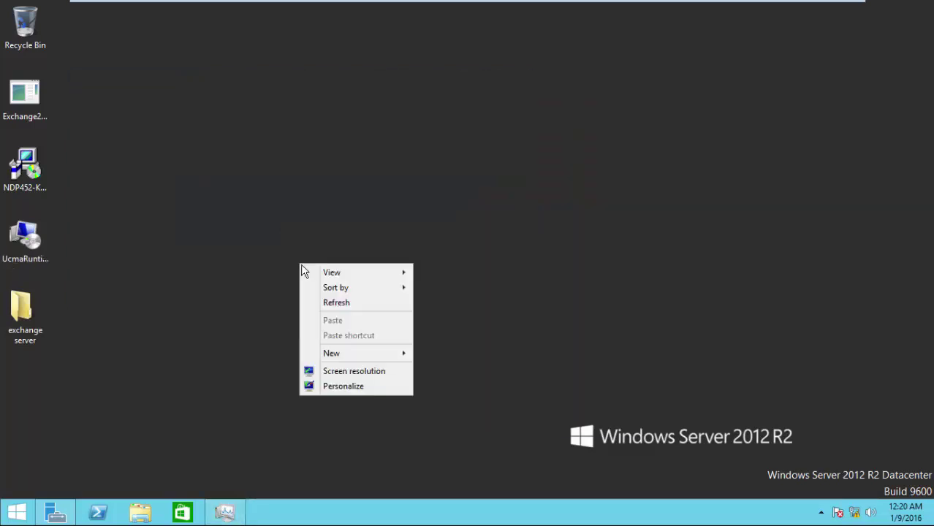
pyautogui.click(316, 306)
pyautogui.click(224, 513)
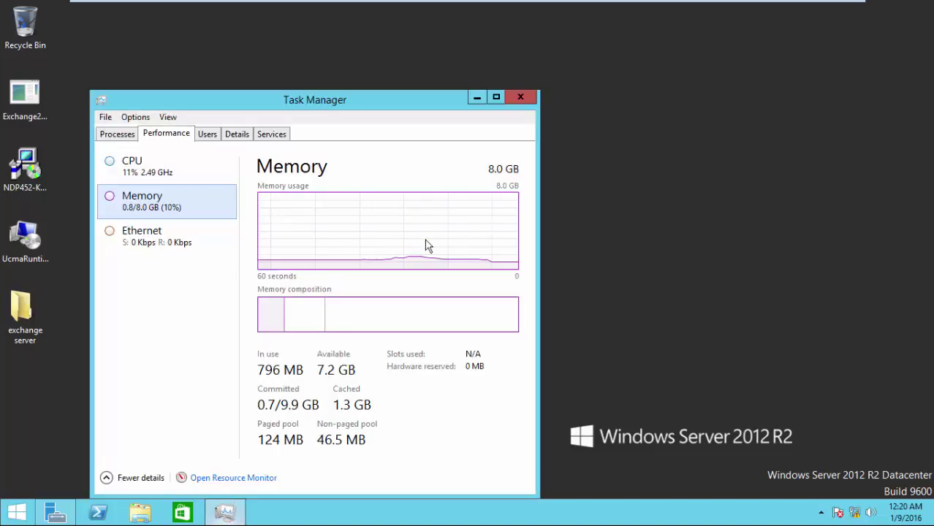
pyautogui.click(520, 99)
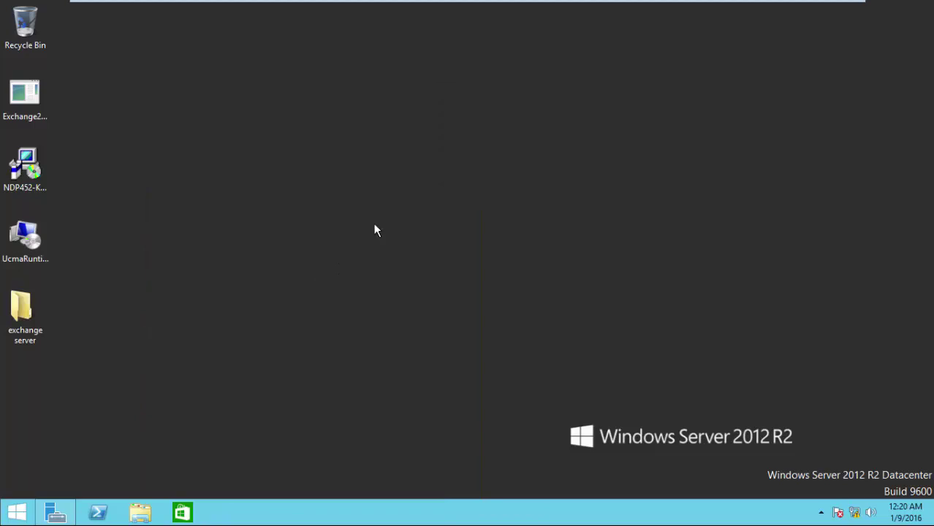
# Copy the command "Setup.exe /PrepareSchema /IAcceptExchangeServerLicenseTerms" from Step 3 of the PowerPoint slide
pyautogui.moveTo(745, 3)
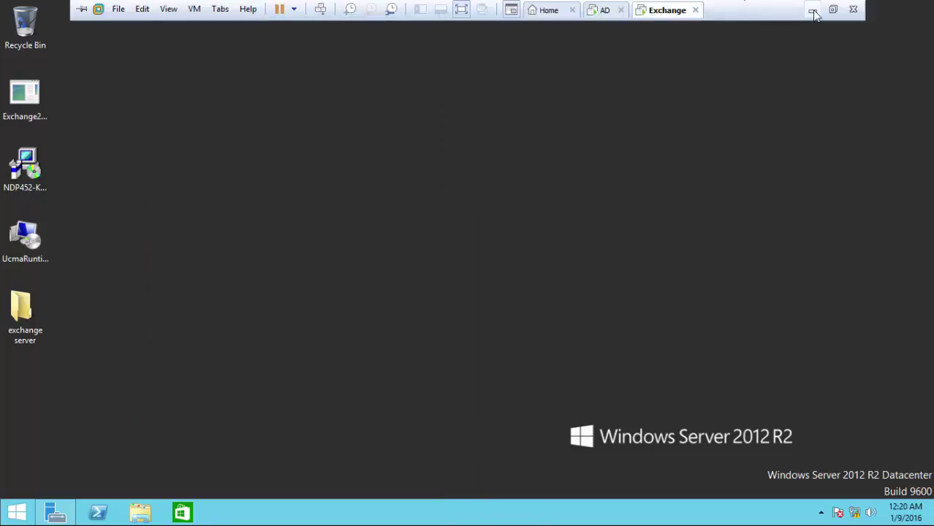
pyautogui.click(814, 11)
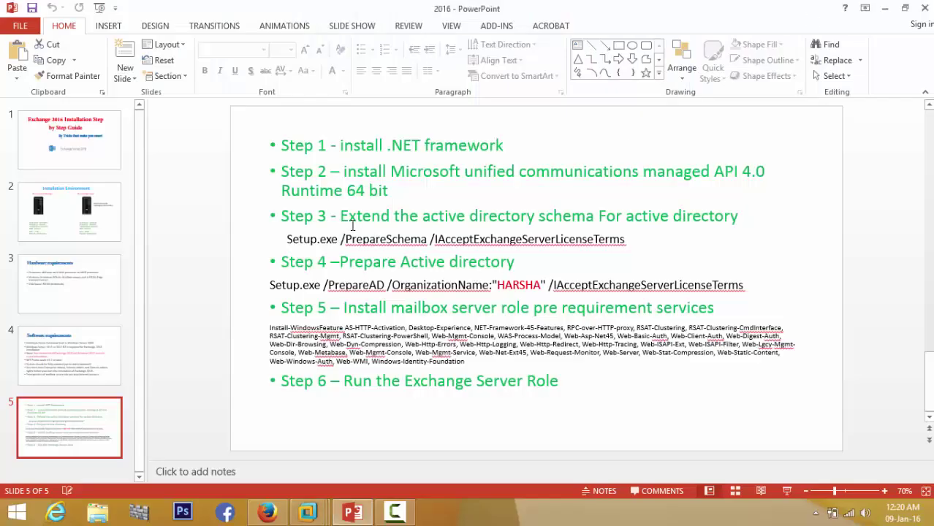
pyautogui.moveTo(631, 242)
pyautogui.mouseDown()
pyautogui.moveTo(433, 242)
pyautogui.moveTo(461, 263)
pyautogui.moveTo(307, 261)
pyautogui.moveTo(288, 242)
pyautogui.mouseUp()
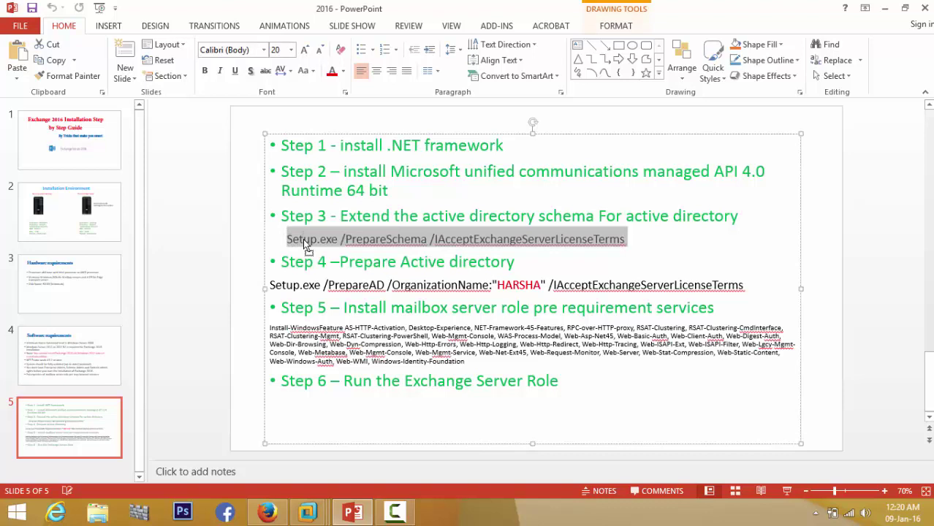
pyautogui.rightClick(306, 245)
pyautogui.click(334, 263)
# Switch to the AD virtual machine, minimize Server Manager and open the exchange server64 setup folder on the desktop
pyautogui.click(308, 512)
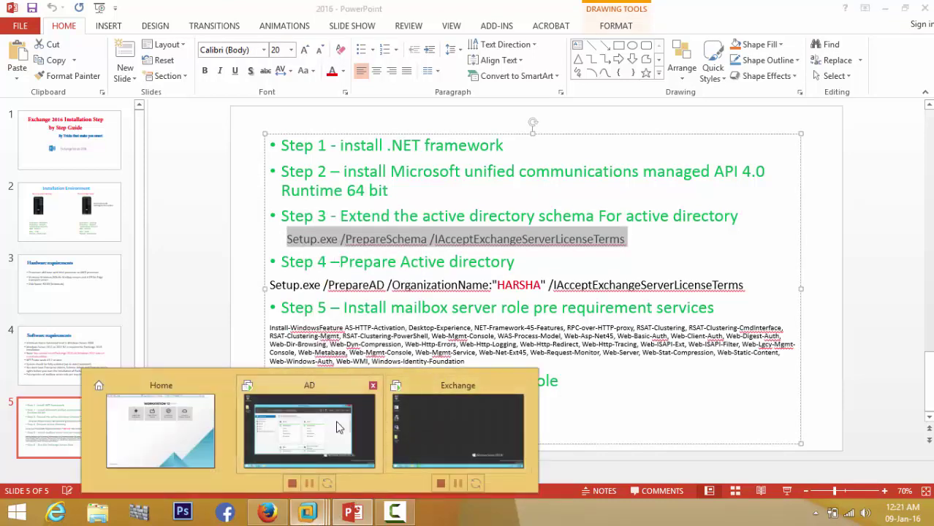
pyautogui.click(339, 428)
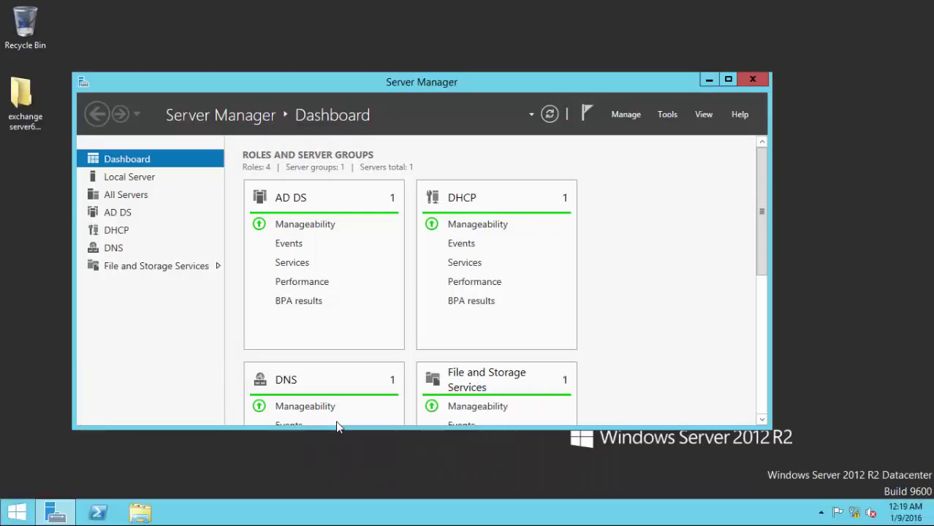
pyautogui.click(709, 79)
pyautogui.click(10, 101)
pyautogui.doubleClick(10, 101)
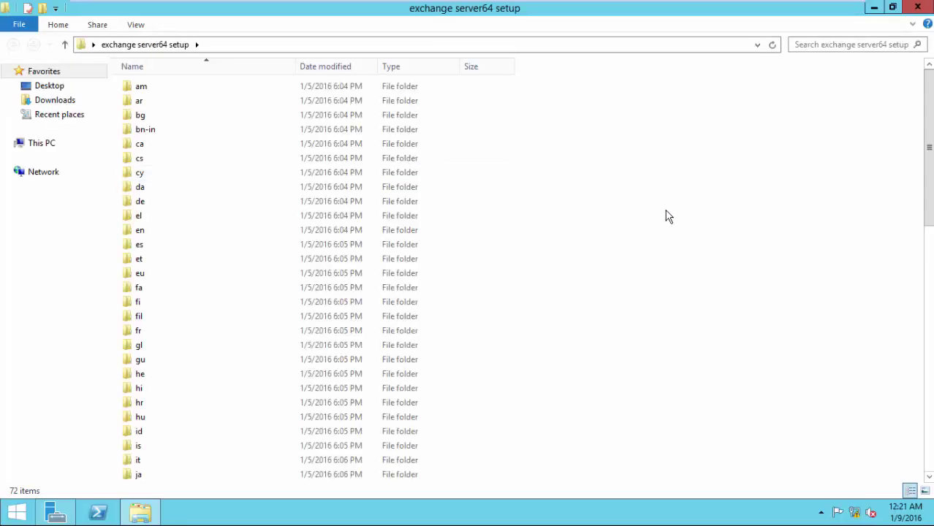
# Open a command window in the exchange server64 setup folder and run the copied Setup.exe /PrepareSchema /IAcceptExchangeServerLicenseTerms command
pyautogui.press('shift')
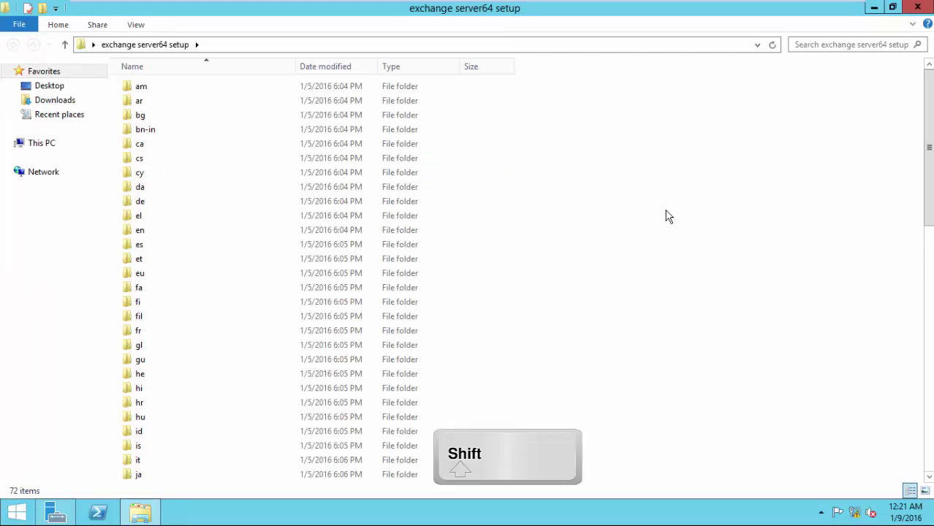
pyautogui.keyDown('shift'); pyautogui.rightClick(667, 217); pyautogui.keyUp('shift')
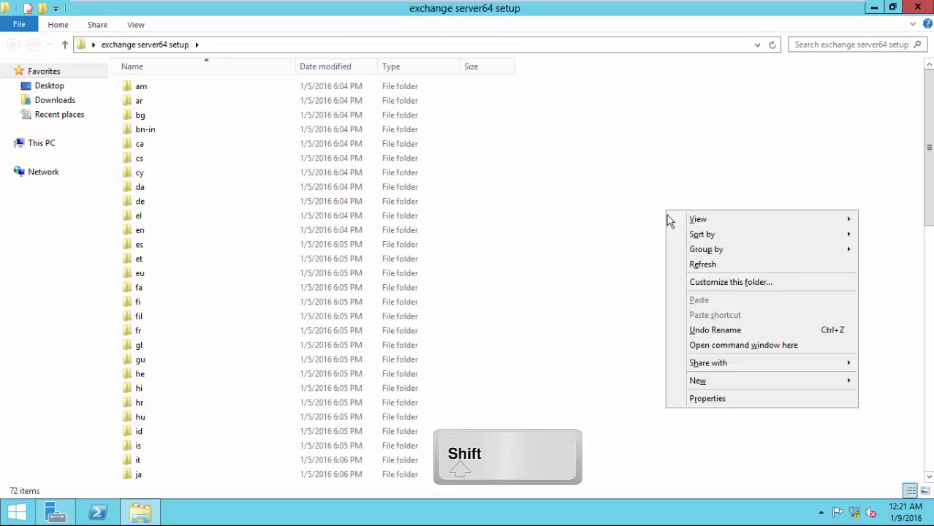
pyautogui.click(719, 348)
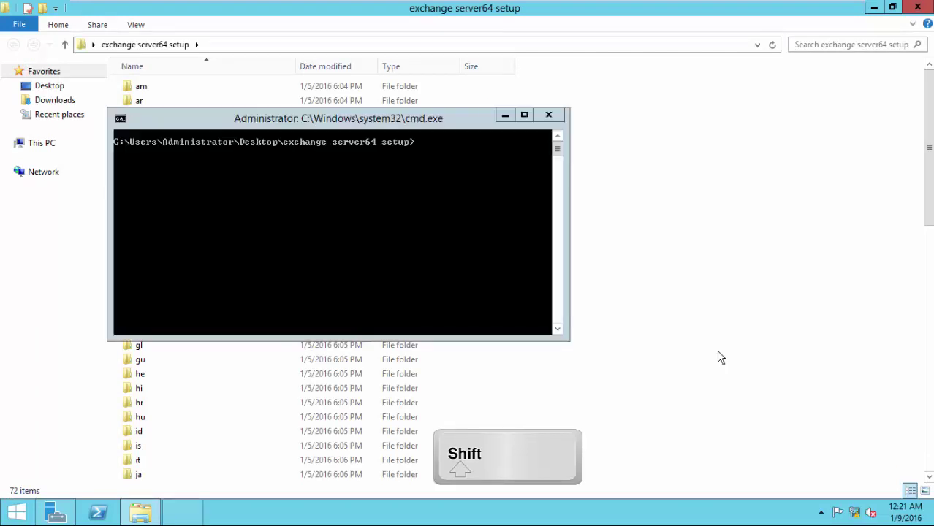
pyautogui.rightClick(391, 228)
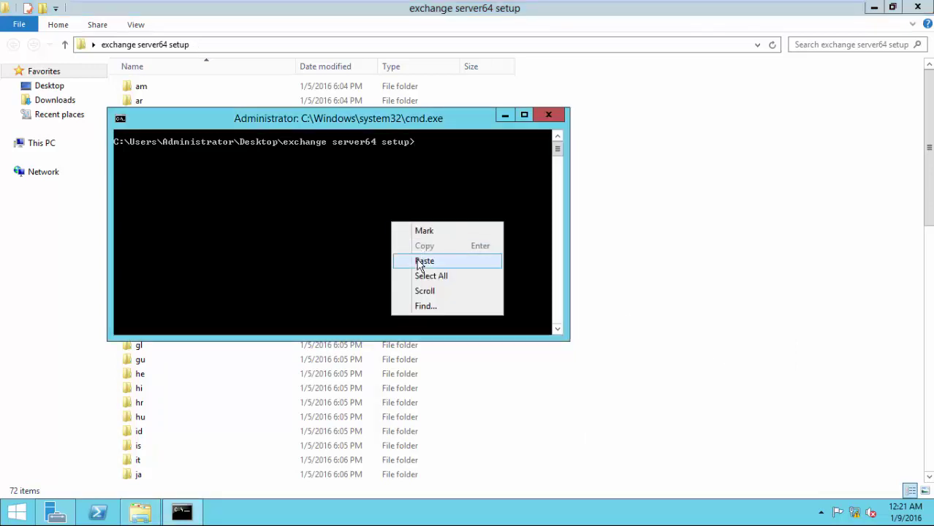
pyautogui.click(399, 259)
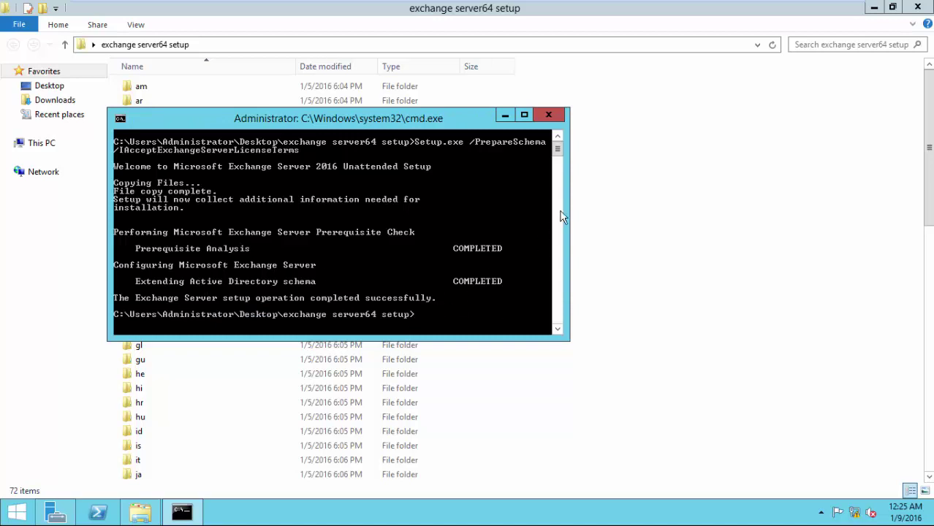
# Switch to PowerPoint and copy the Step 4 command Setup.exe /PrepareAD /OrganizationName:"HARSHA" /IAcceptExchangeServerLicenseTerms from the slide
pyautogui.moveTo(715, 3)
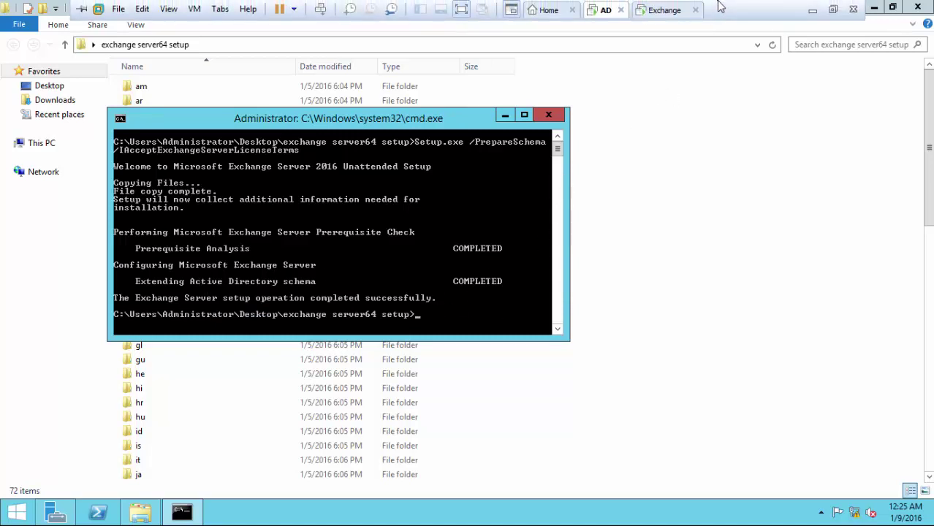
pyautogui.click(812, 11)
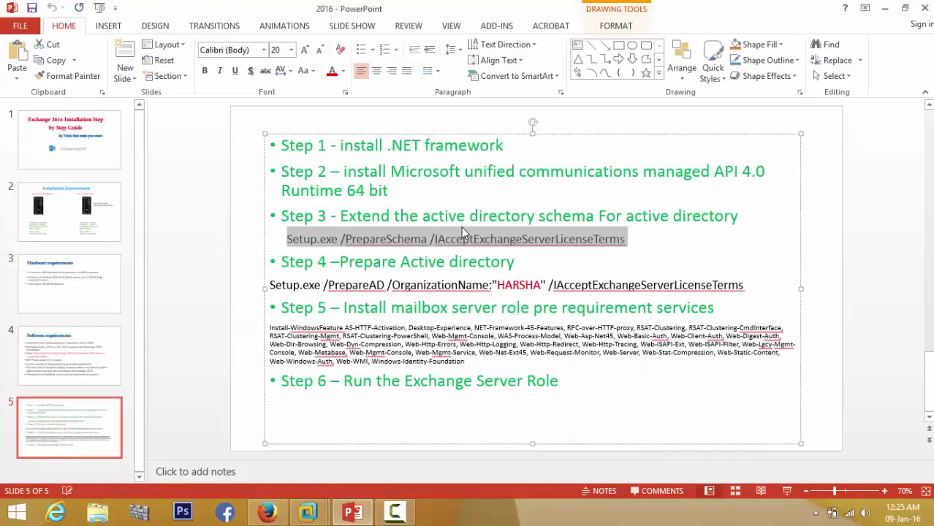
pyautogui.click(268, 288)
pyautogui.moveTo(269, 286); pyautogui.dragTo(745, 287)
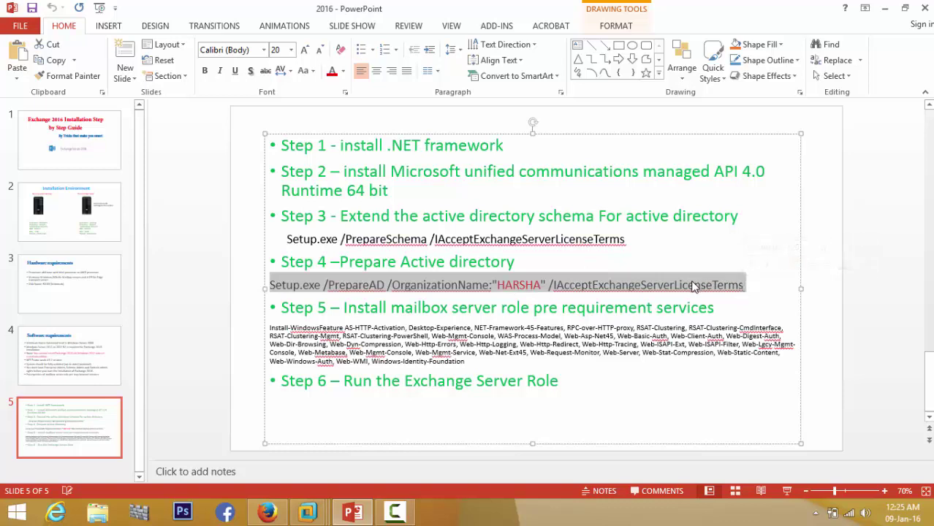
pyautogui.rightClick(693, 288)
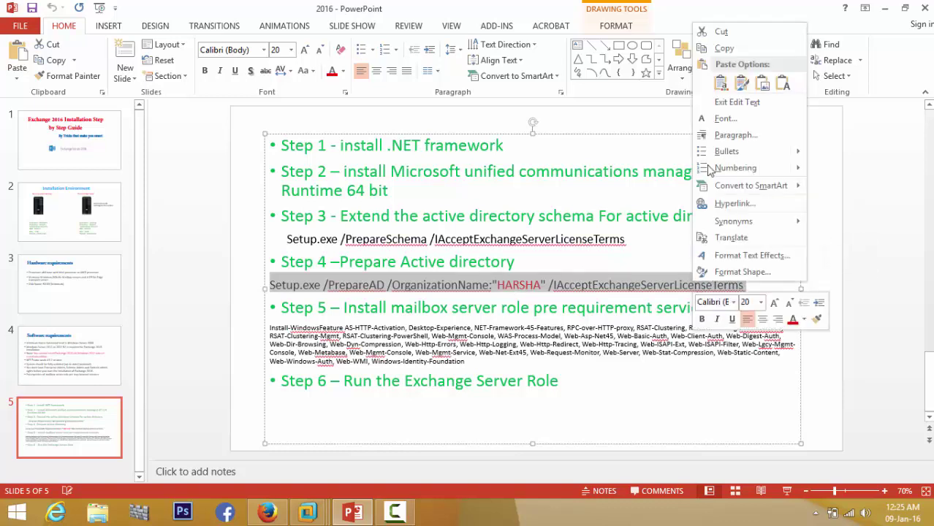
pyautogui.click(725, 49)
pyautogui.click(567, 289)
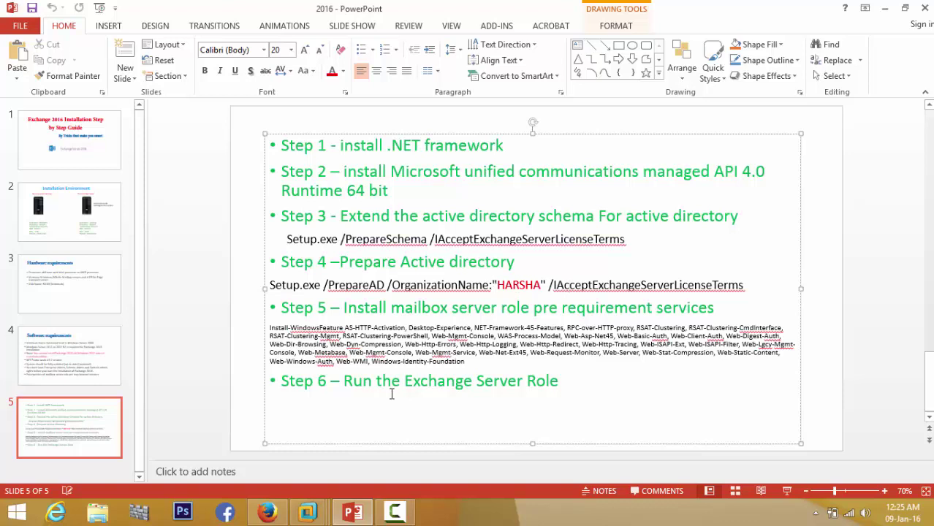
# Return to the AD virtual machine and run the copied Setup.exe /PrepareAD command in the open command window
pyautogui.moveTo(308, 512)
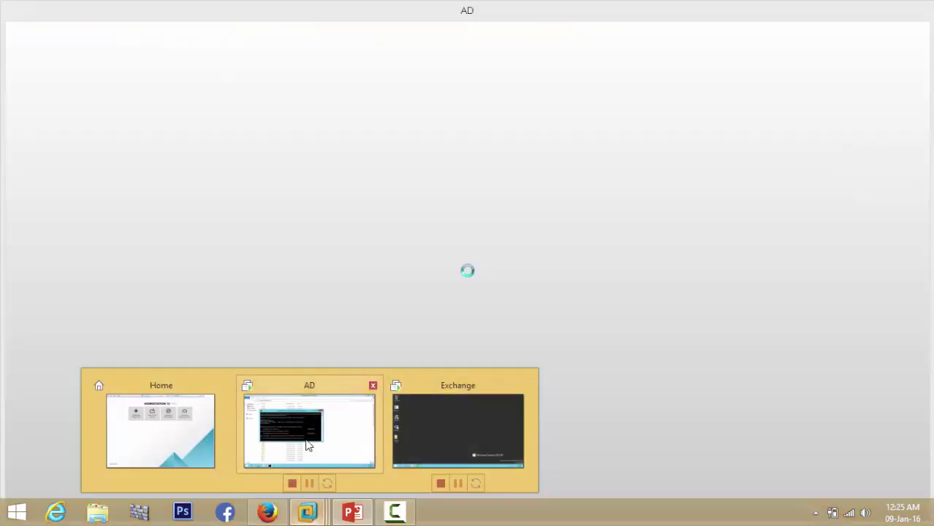
pyautogui.click(309, 446)
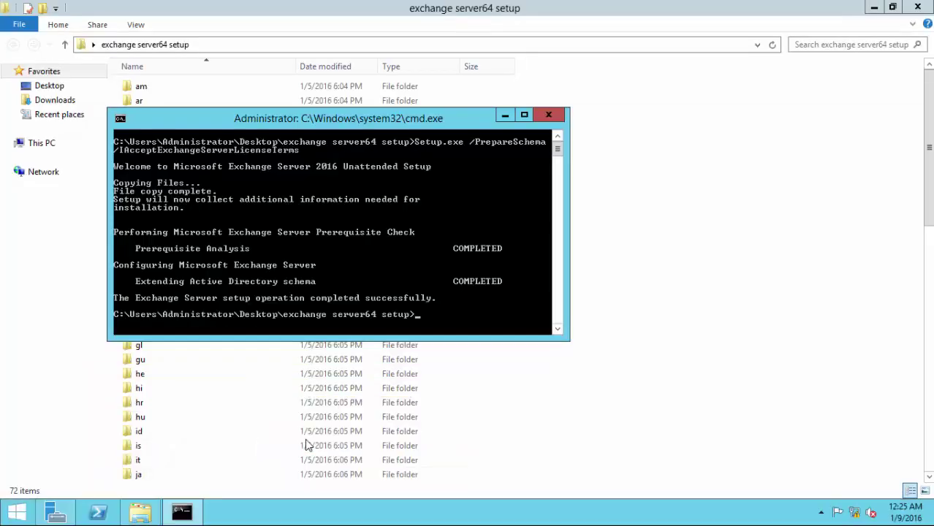
pyautogui.rightClick(472, 316)
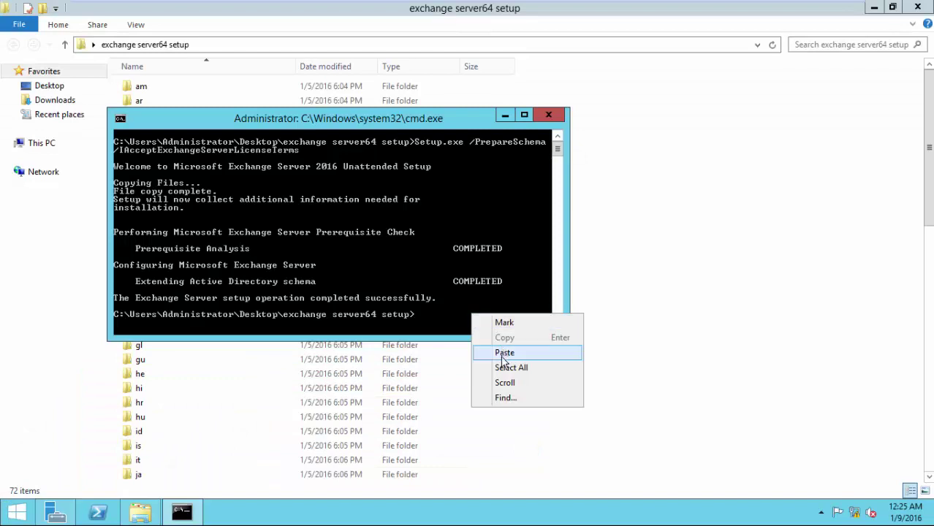
pyautogui.click(505, 354)
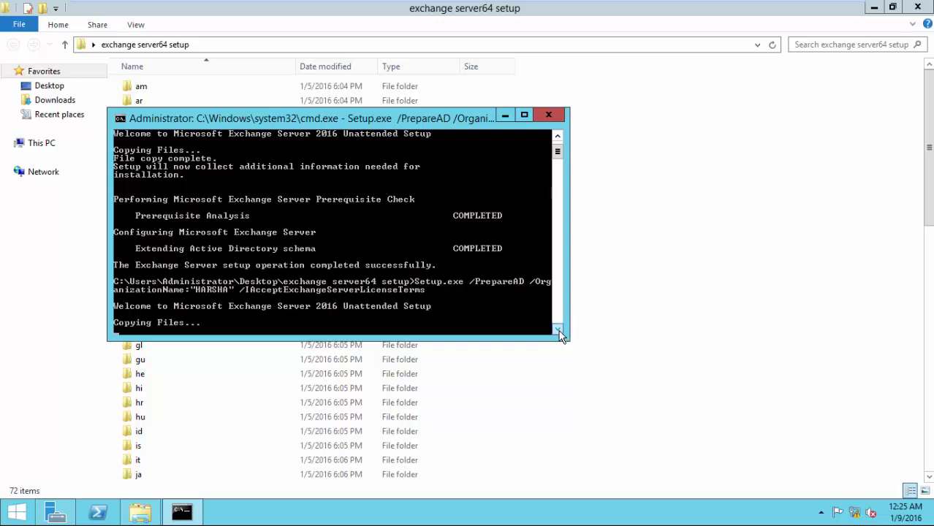
# Follow the prerequisite check and organization preparation output of the running setup in the command window
pyautogui.scroll(-3, 560, 334)
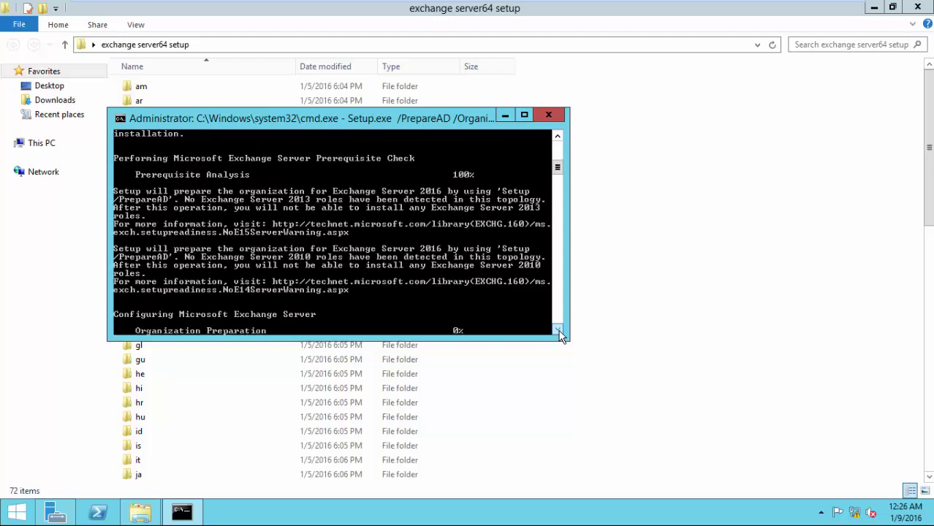
pyautogui.click(558, 331)
pyautogui.click(558, 330)
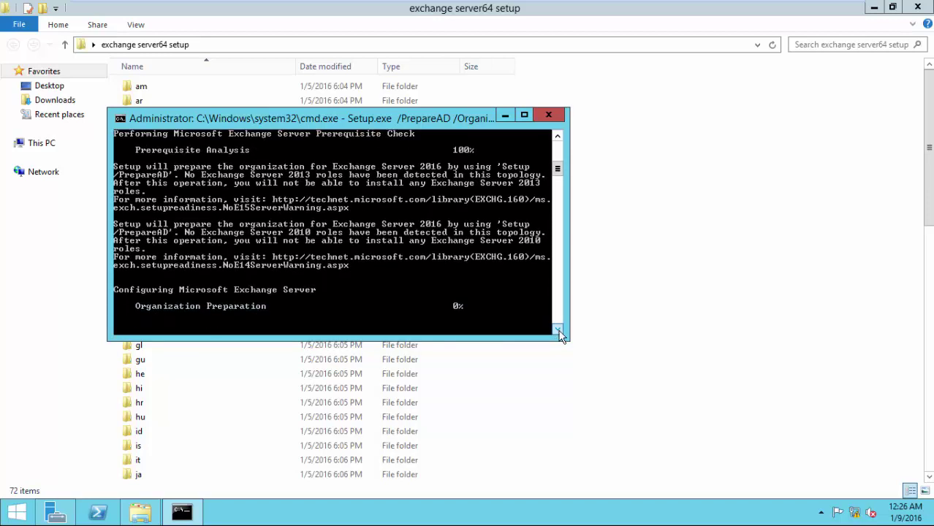
pyautogui.click(558, 331)
pyautogui.click(559, 332)
pyautogui.click(559, 331)
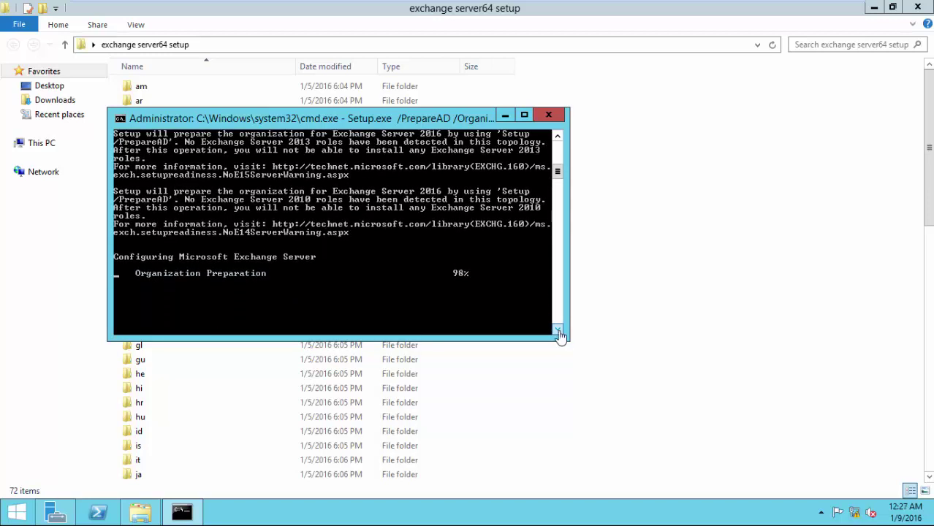
pyautogui.click(559, 331)
pyautogui.click(558, 331)
pyautogui.click(559, 331)
pyautogui.click(559, 331)
pyautogui.click(559, 331)
pyautogui.click(559, 331)
pyautogui.click(559, 332)
pyautogui.click(559, 331)
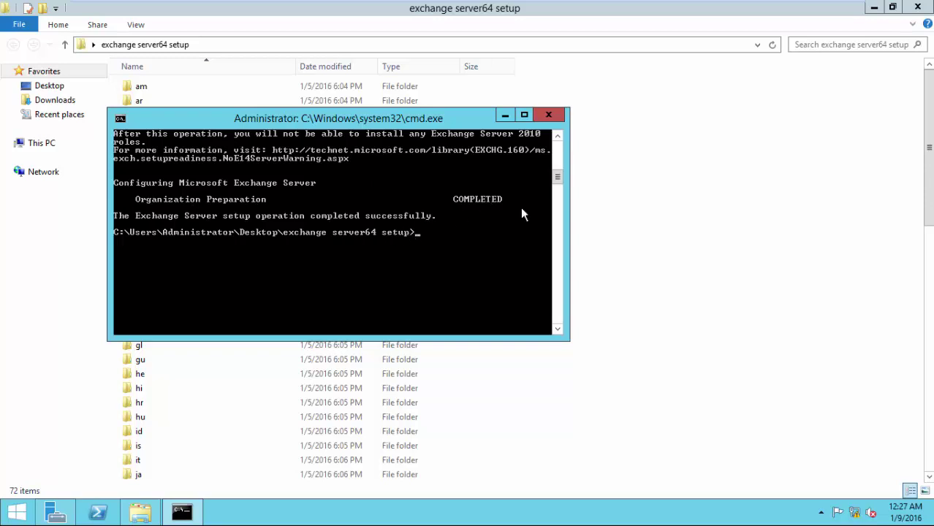
# Exit the command window and close the exchange server64 setup folder on the AD machine
pyautogui.write('exit')
pyautogui.press('Return')
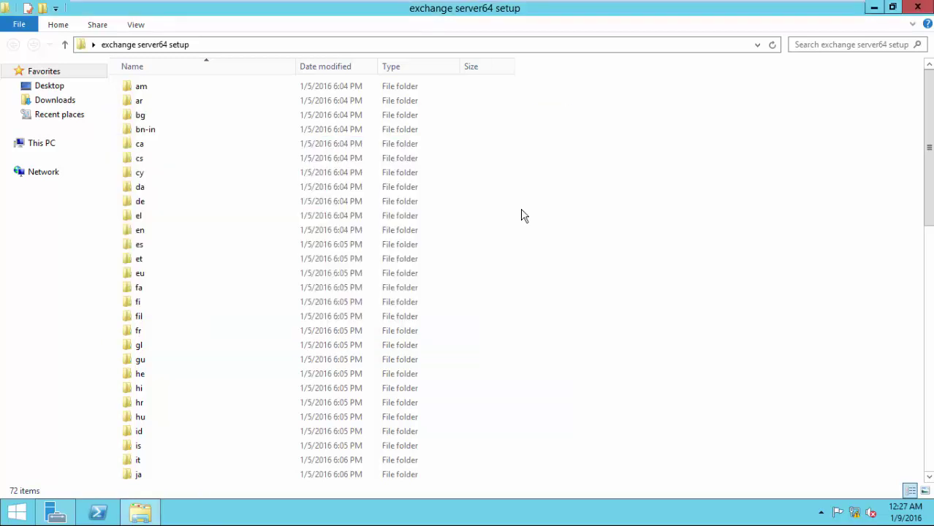
pyautogui.click(927, 8)
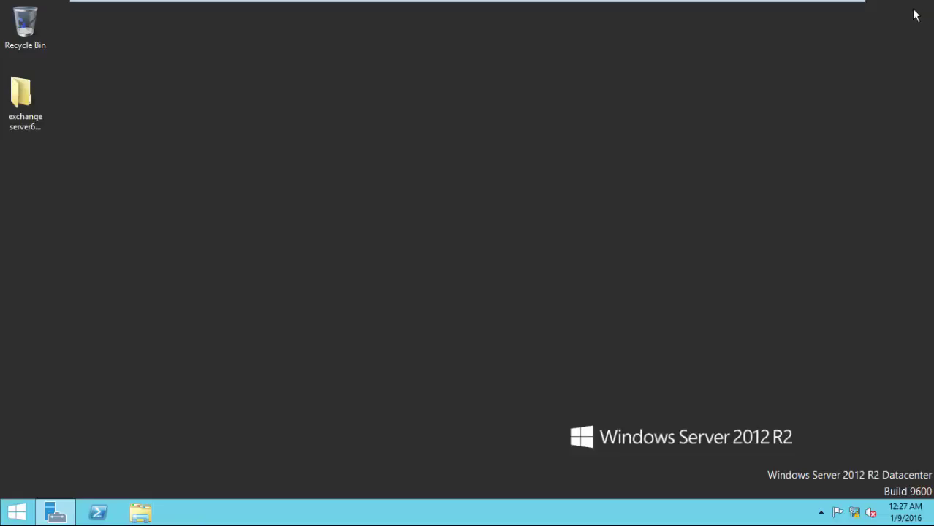
# Switch to PowerPoint and copy the whole Install-WindowsFeature command under Step 5 of the slide
pyautogui.click(816, 8)
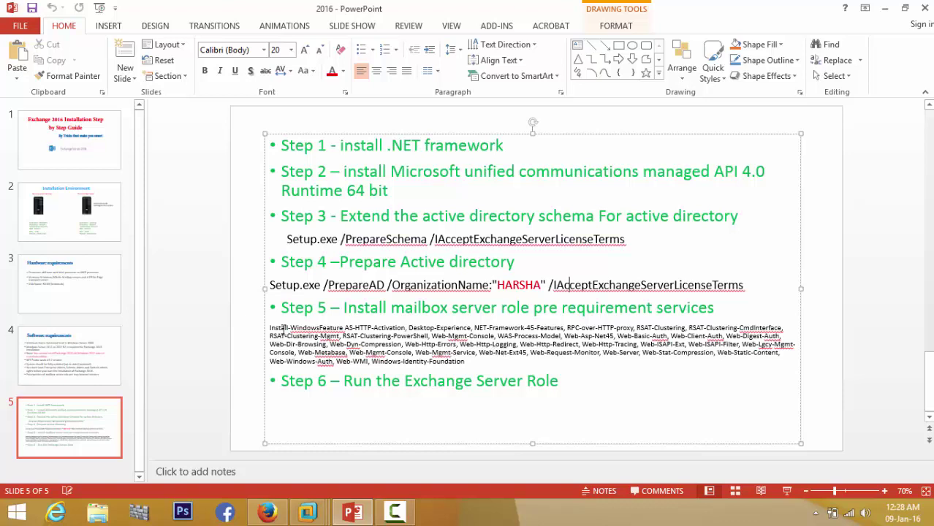
pyautogui.moveTo(271, 329); pyautogui.dragTo(452, 366)
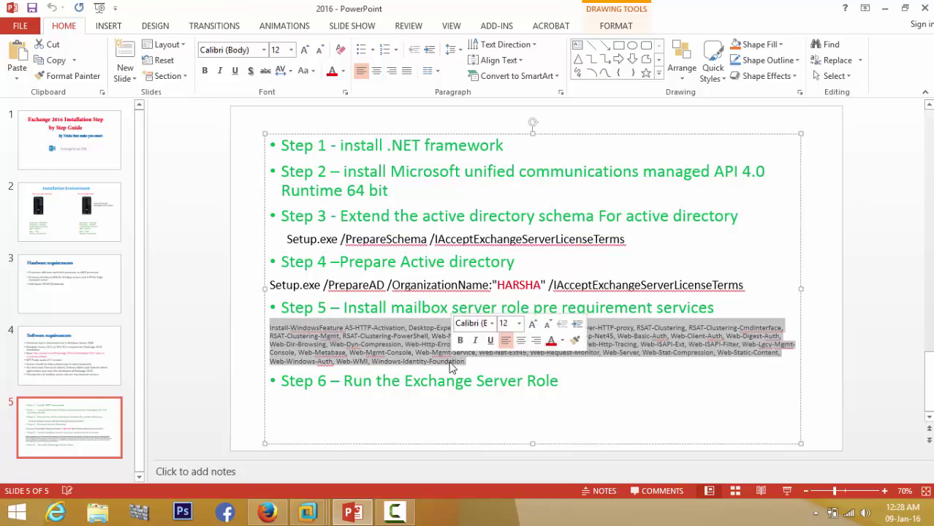
pyautogui.rightClick(439, 364)
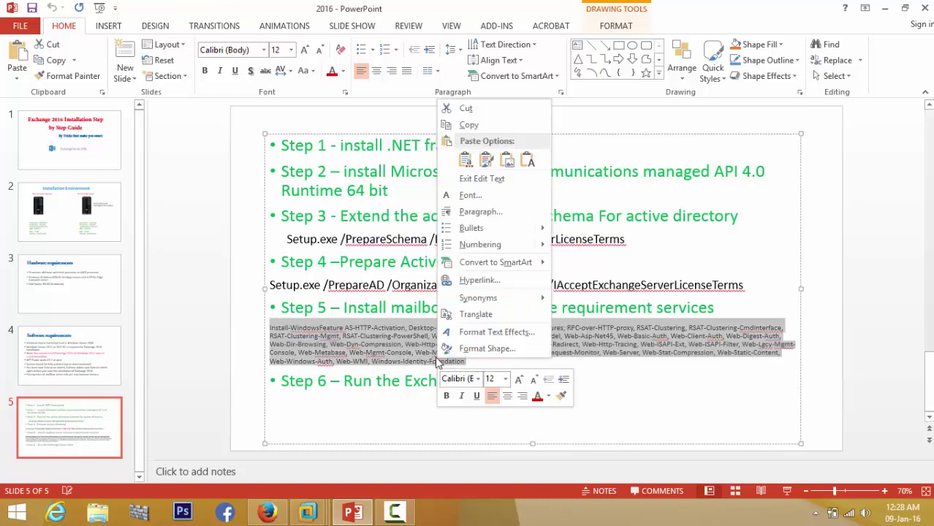
pyautogui.click(468, 125)
# Switch to the Exchange virtual machine, create a new text document on its desktop and open it in Notepad
pyautogui.click(308, 513)
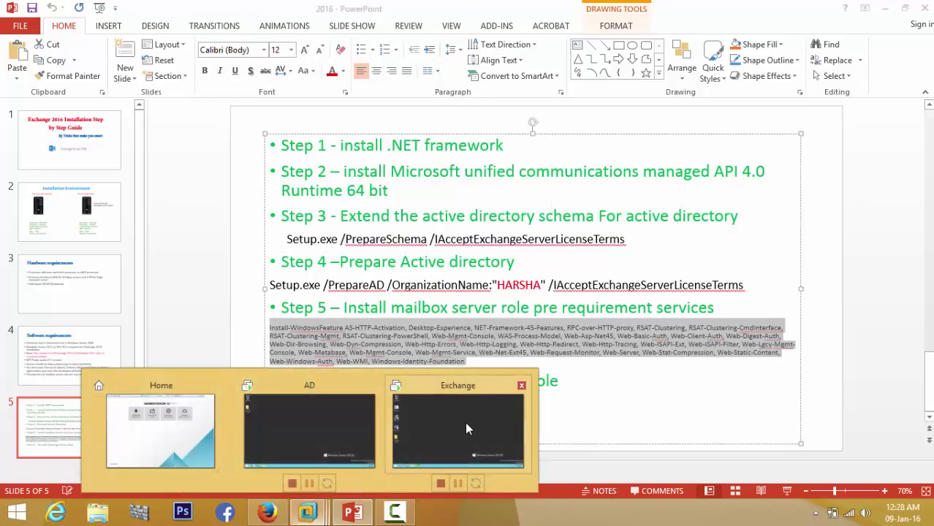
pyautogui.click(465, 422)
pyautogui.rightClick(245, 138)
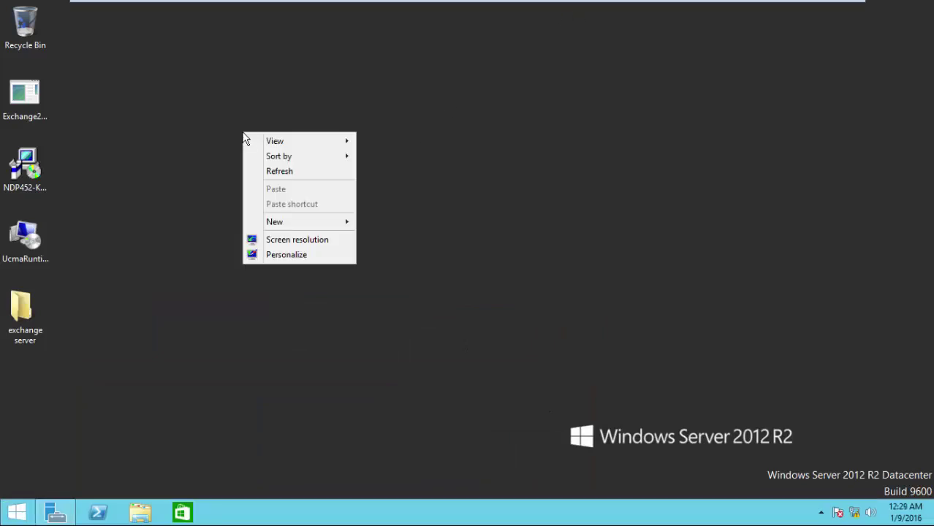
pyautogui.moveTo(337, 222)
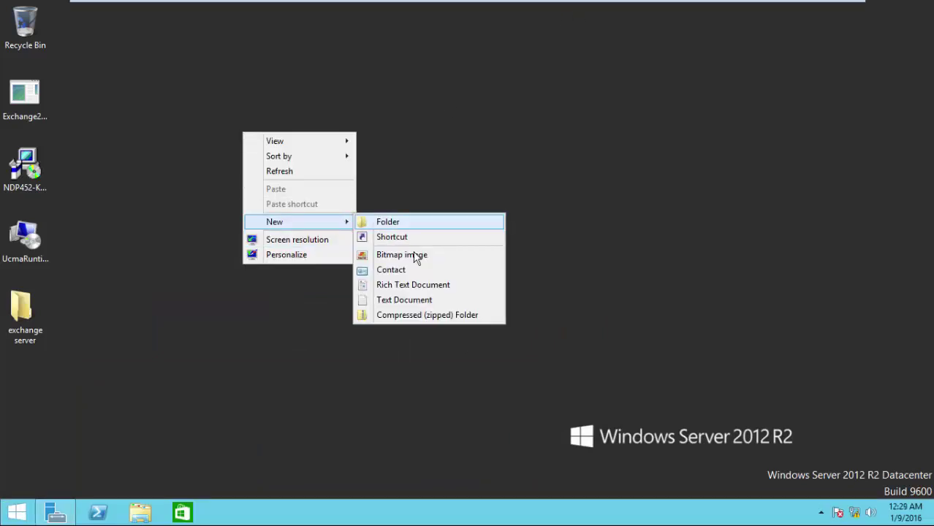
pyautogui.click(416, 302)
pyautogui.click(309, 193)
pyautogui.doubleClick(304, 189)
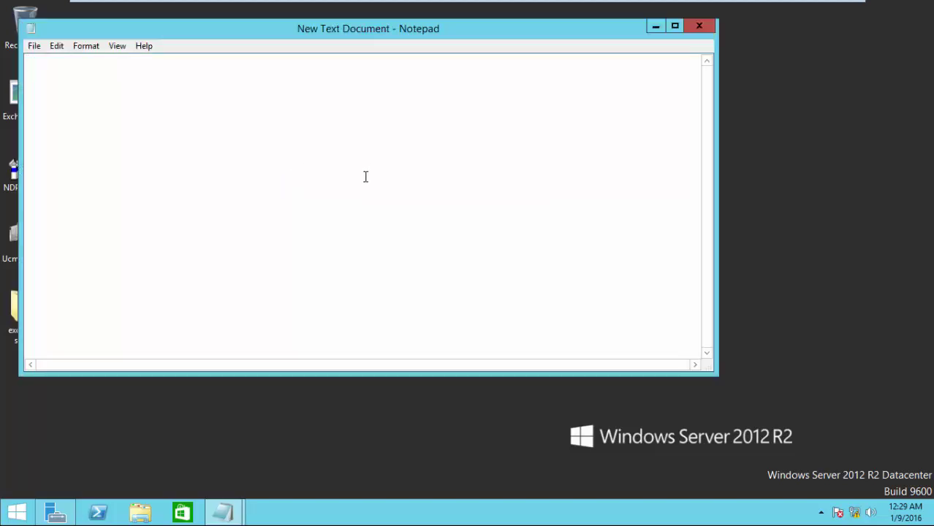
# Paste the copied Install-WindowsFeature command into the empty text document and turn on word wrap
pyautogui.rightClick(366, 176)
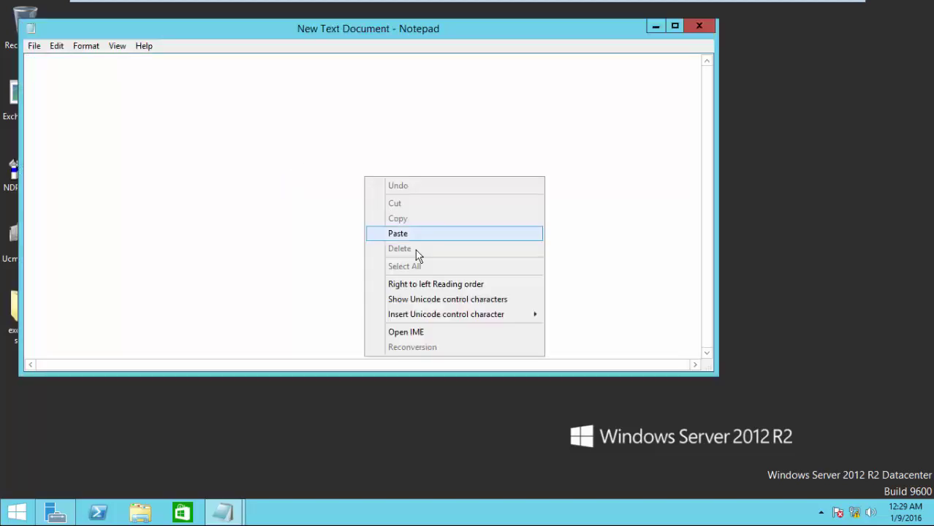
pyautogui.click(401, 233)
pyautogui.click(82, 45)
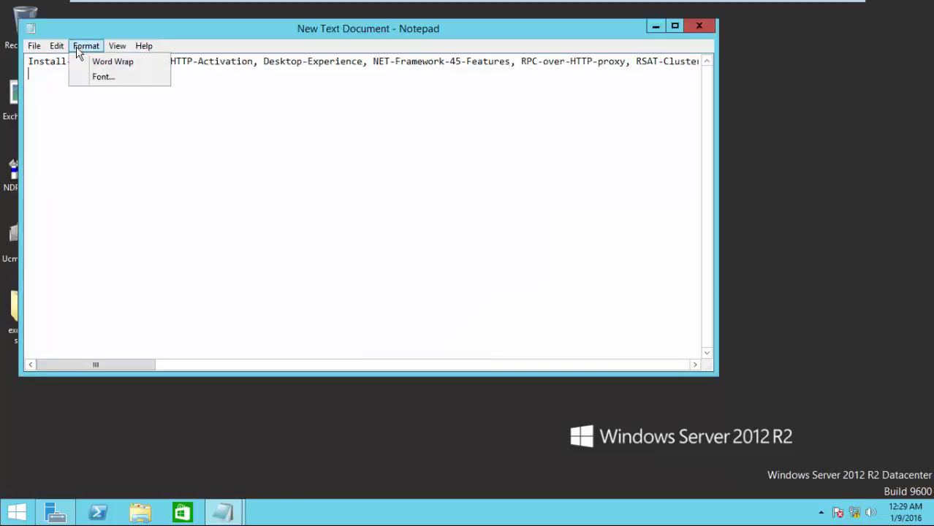
pyautogui.click(93, 61)
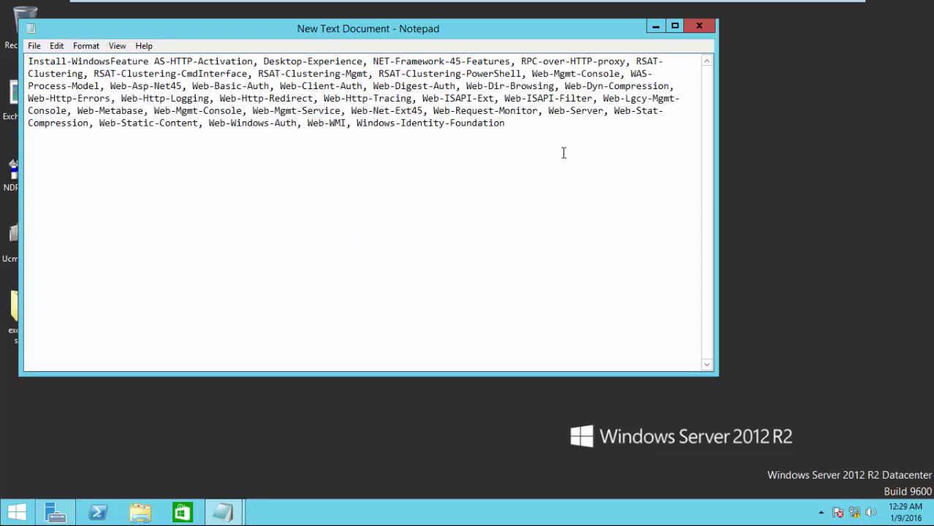
# Copy the full Install-WindowsFeature command from the text document and minimize Notepad
pyautogui.moveTo(524, 138); pyautogui.dragTo(24, 60)
pyautogui.rightClick(164, 122)
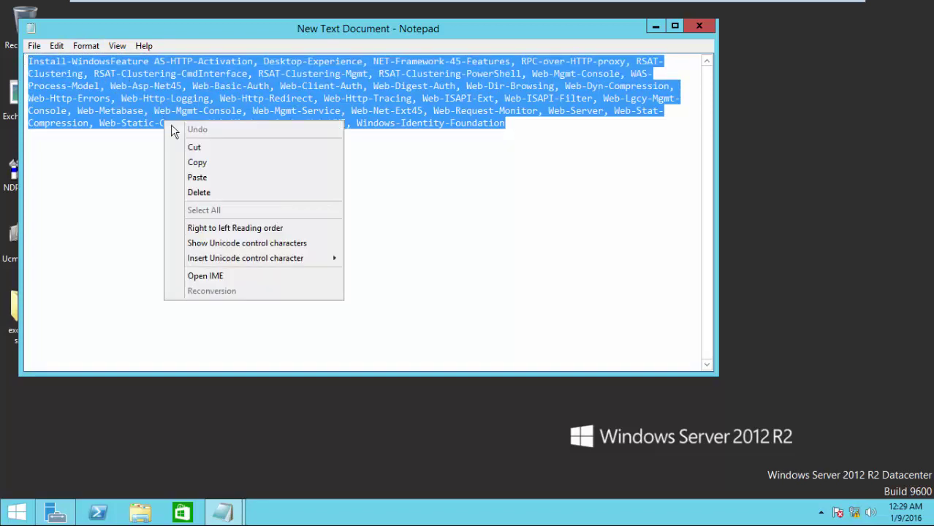
pyautogui.click(201, 161)
pyautogui.click(657, 26)
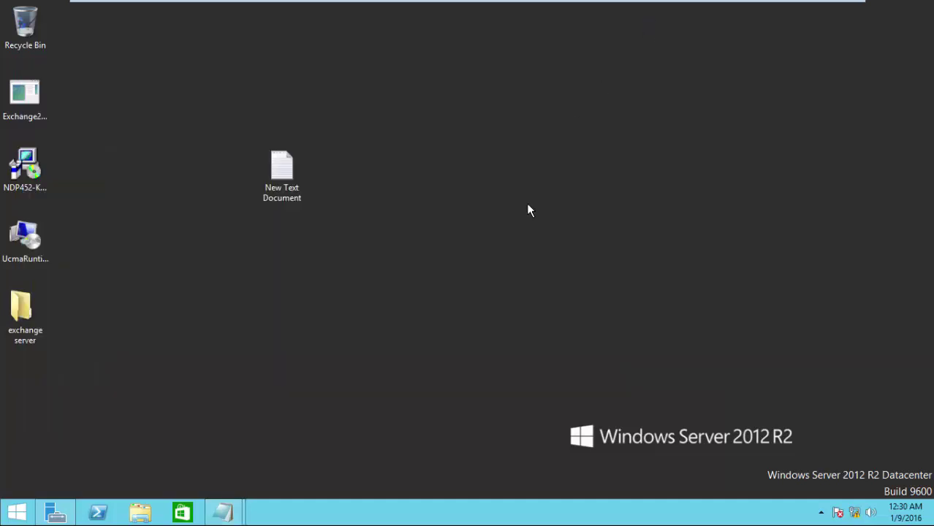
# Open Windows PowerShell as administrator and run the copied Install-WindowsFeature command to install the mailbox role prerequisites
pyautogui.rightClick(98, 512)
pyautogui.rightClick(85, 398)
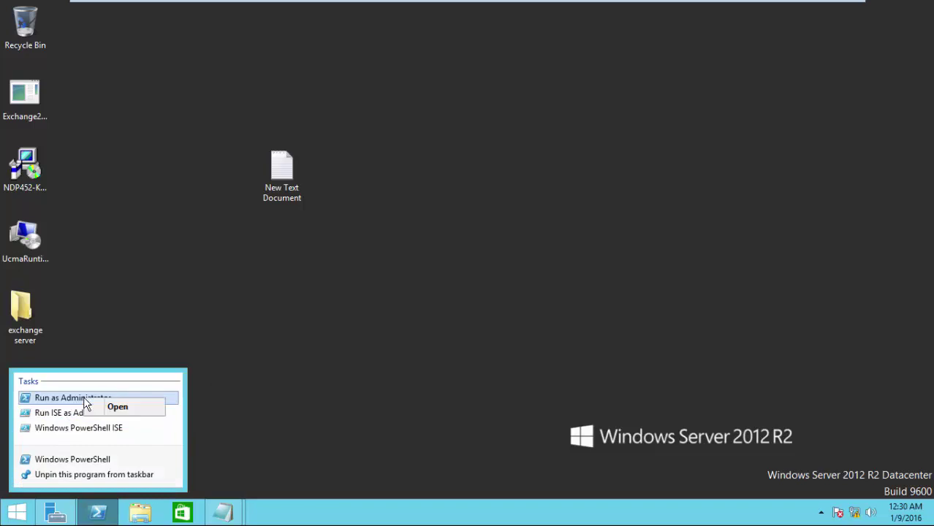
pyautogui.click(98, 410)
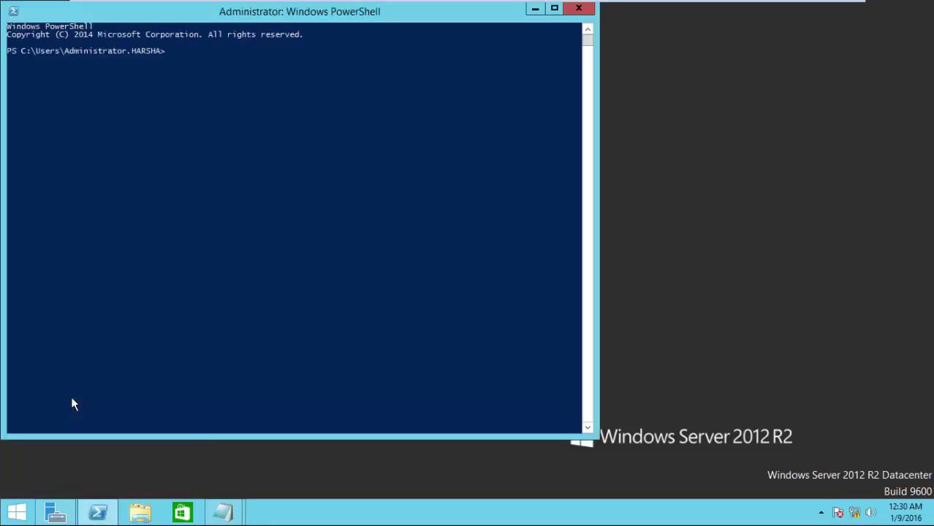
pyautogui.rightClick(184, 73)
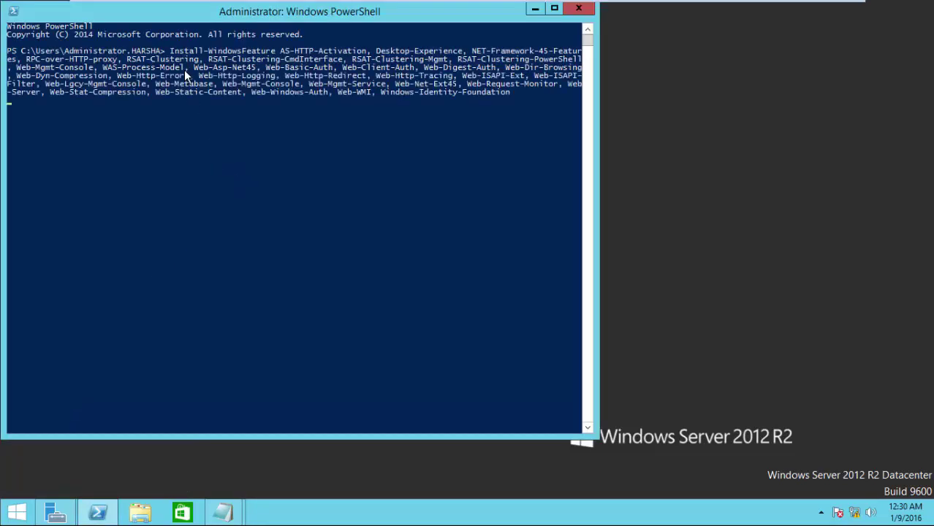
pyautogui.press('Return')
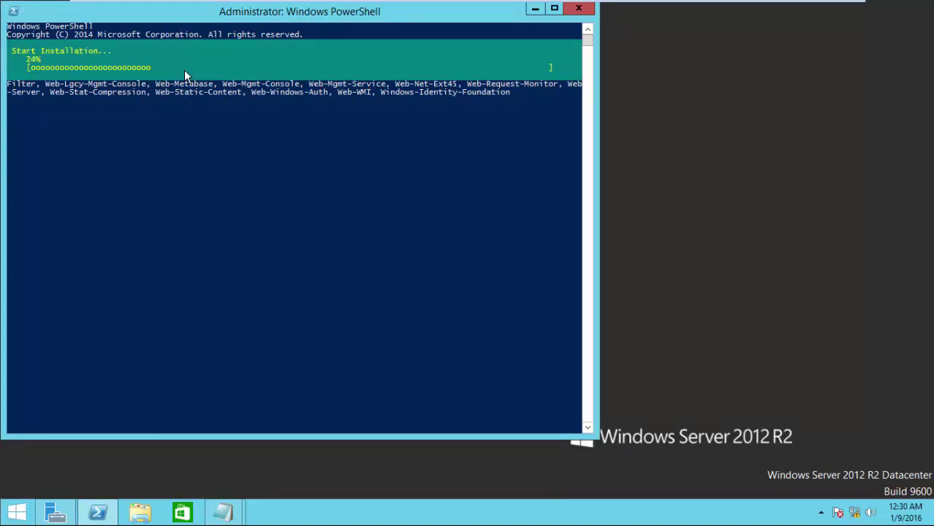
pyautogui.click(508, 415)
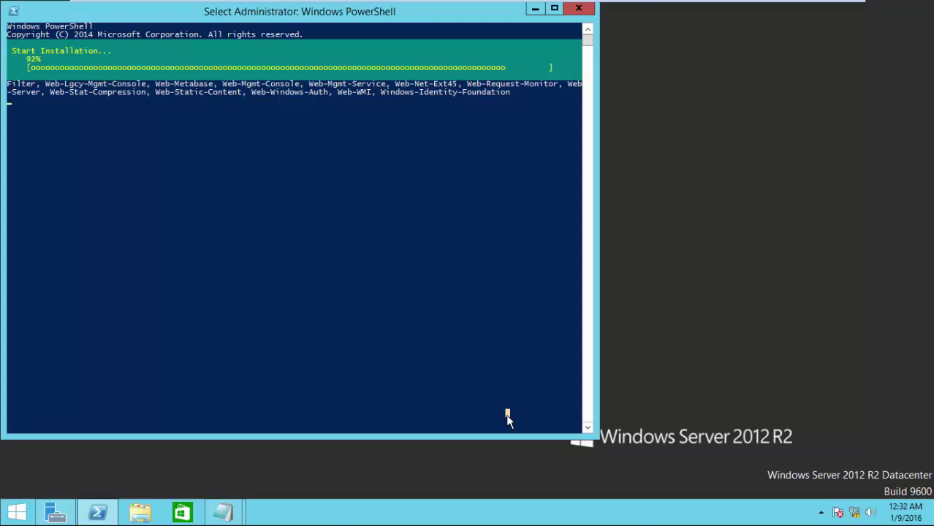
pyautogui.rightClick(508, 418)
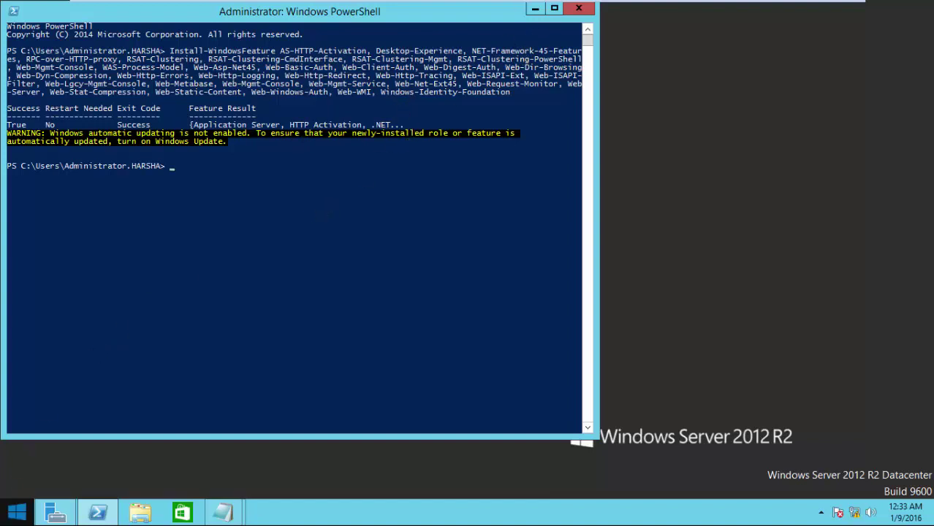
# Open Windows Update in the Control Panel's System and Security settings and try to check for updates
pyautogui.click(16, 513)
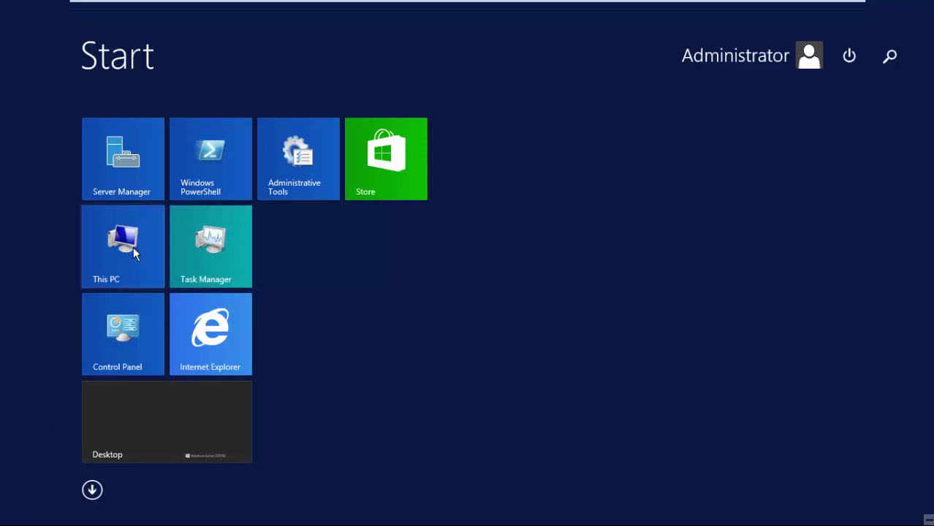
pyautogui.click(123, 329)
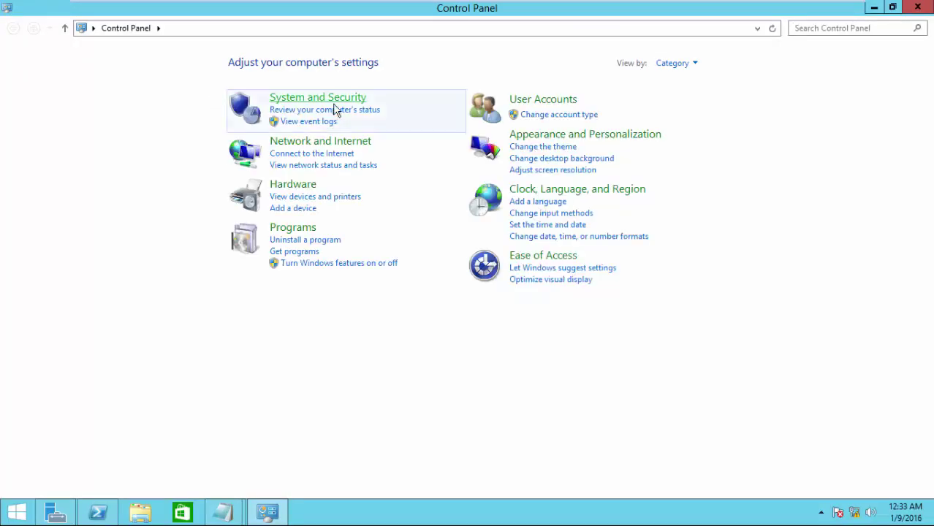
pyautogui.click(338, 107)
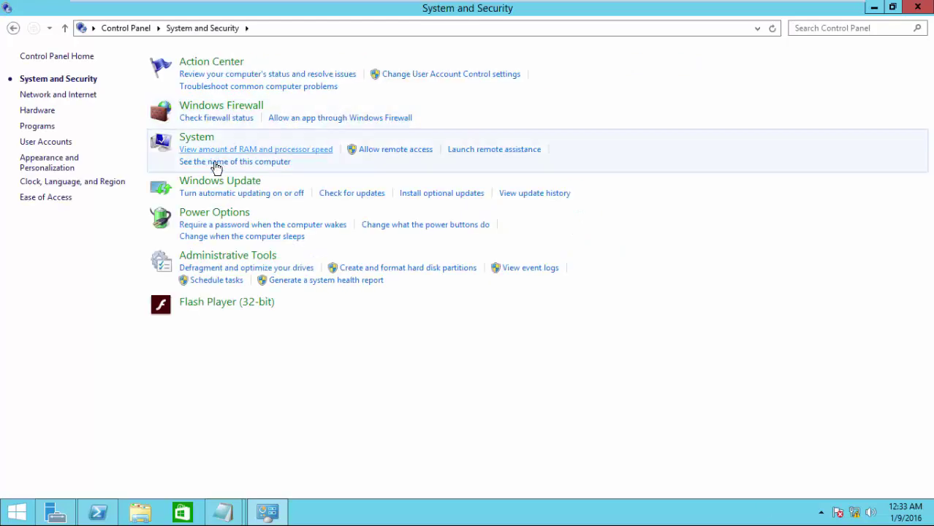
pyautogui.click(209, 189)
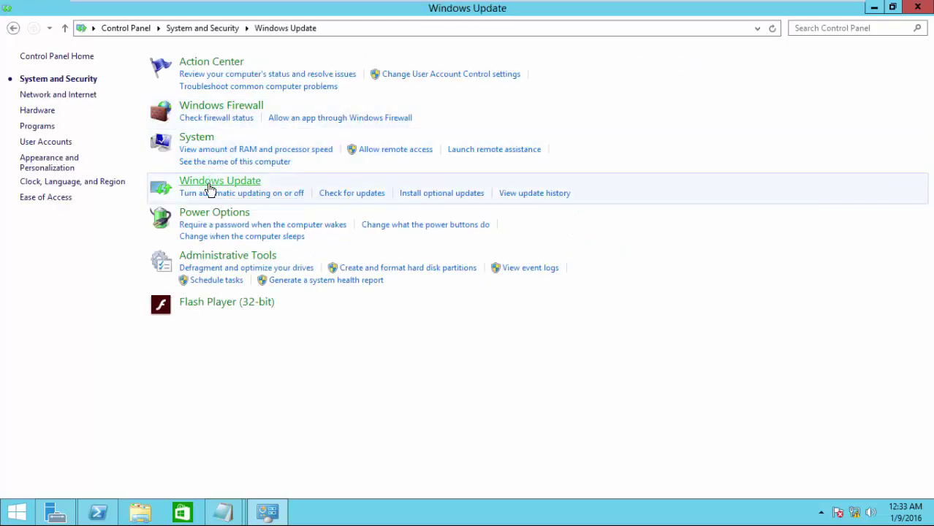
pyautogui.click(63, 83)
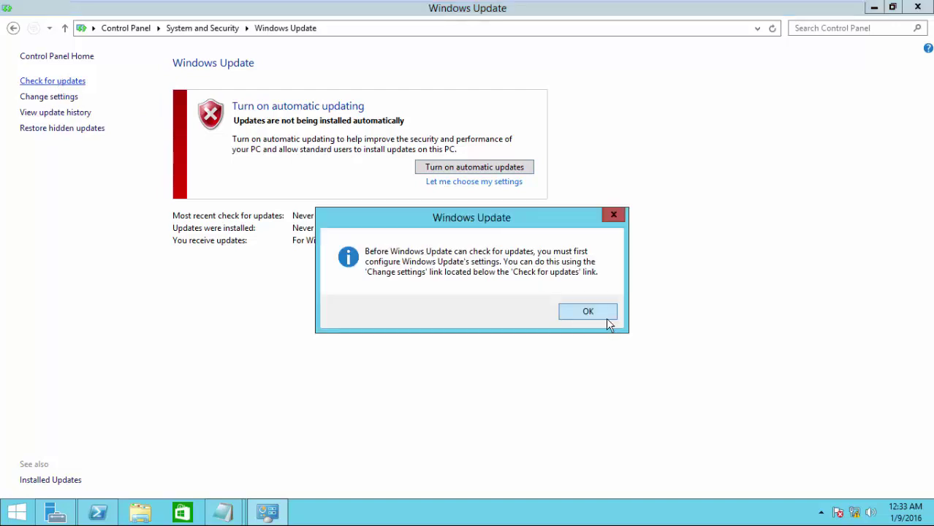
pyautogui.click(606, 318)
# Set Windows Update's important updates to Install updates automatically (recommended), save the setting and close the Control Panel
pyautogui.click(48, 96)
pyautogui.click(366, 135)
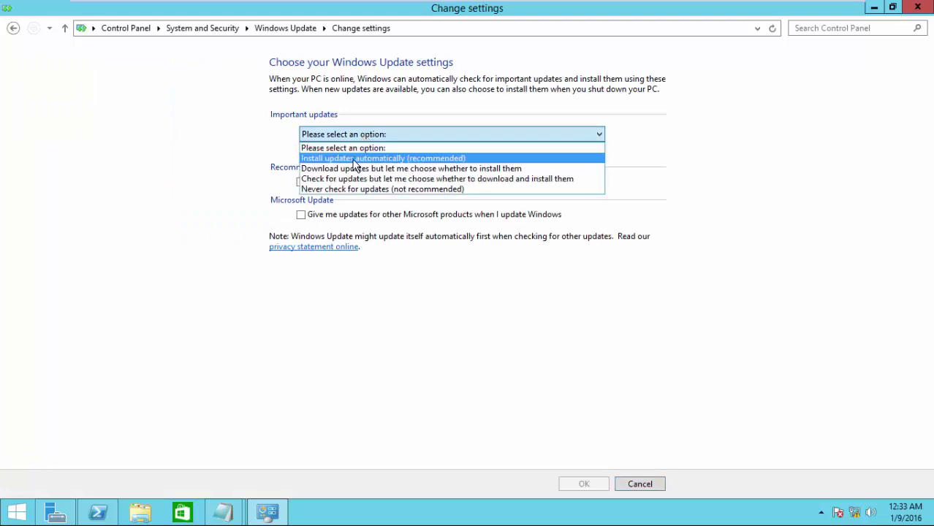
pyautogui.click(353, 159)
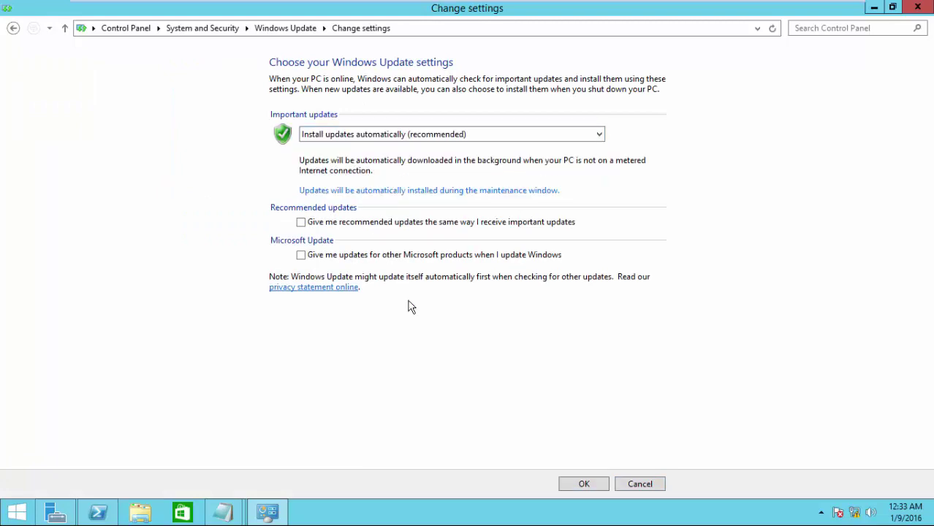
pyautogui.click(593, 486)
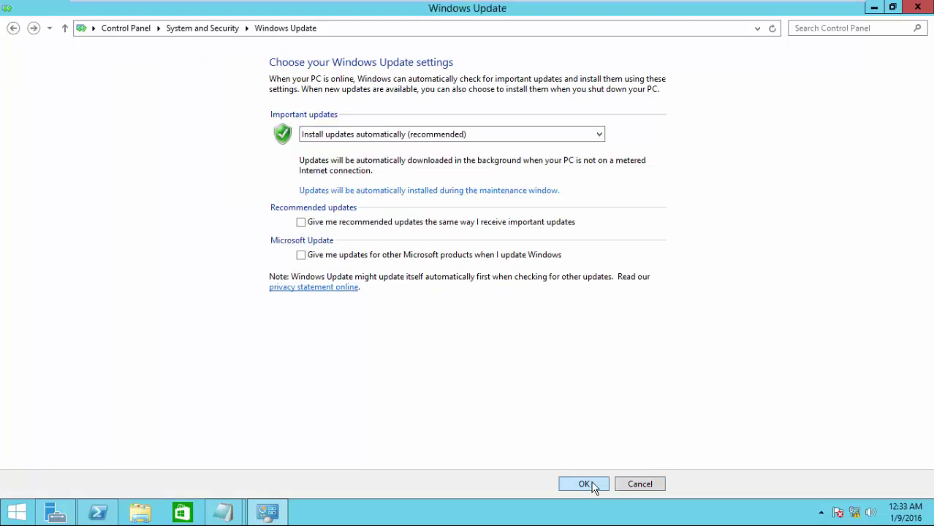
pyautogui.click(919, 9)
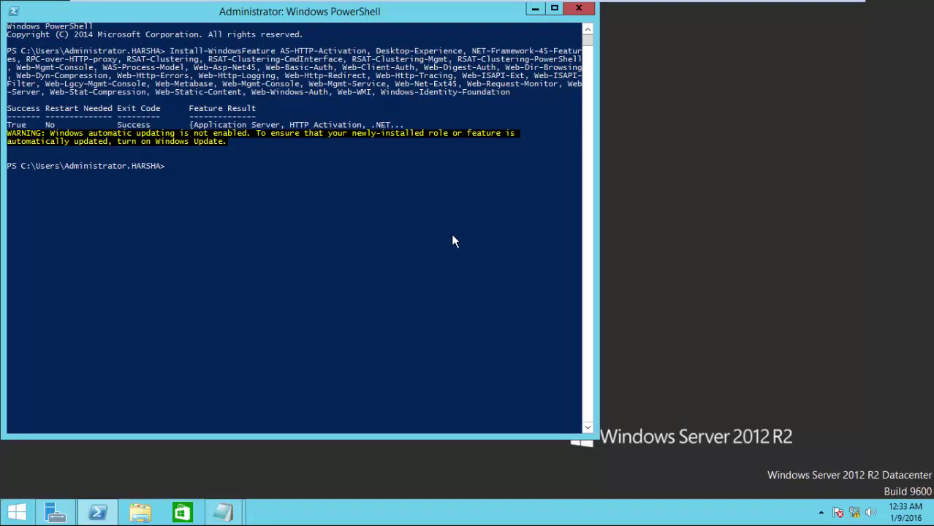
# Rerun the previous Install-WindowsFeature command in PowerShell and close the PowerShell window
pyautogui.press('Up')
pyautogui.press('Return')
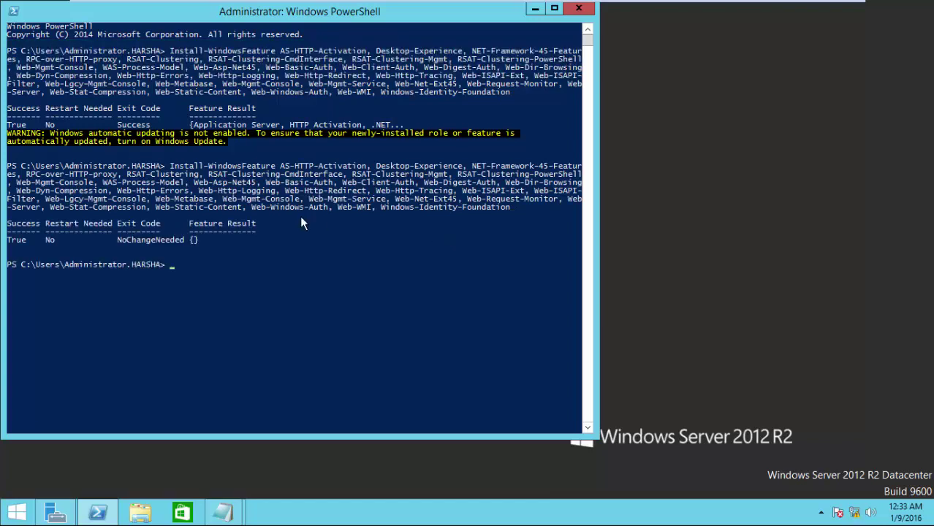
pyautogui.click(578, 11)
# Close all Notepad windows and restart the server with Other (Unplanned) as the reason
pyautogui.rightClick(224, 513)
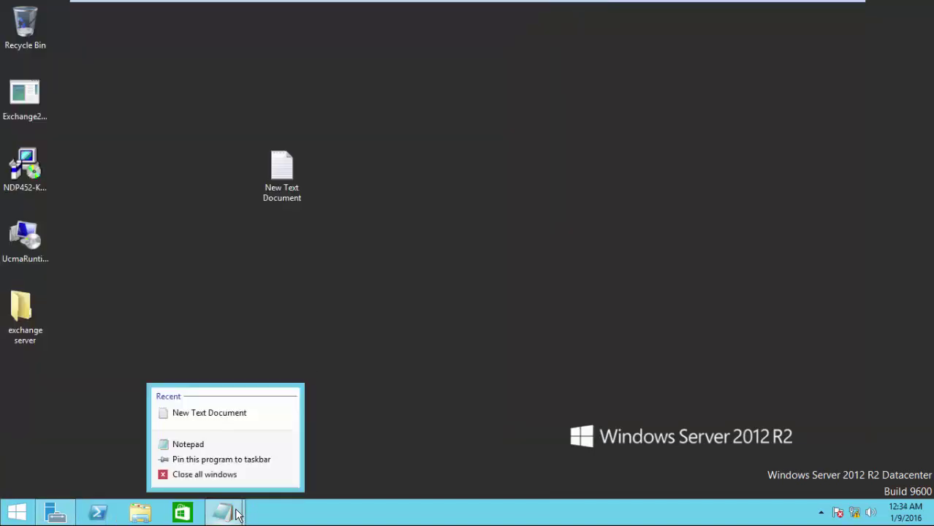
pyautogui.click(212, 475)
pyautogui.click(455, 273)
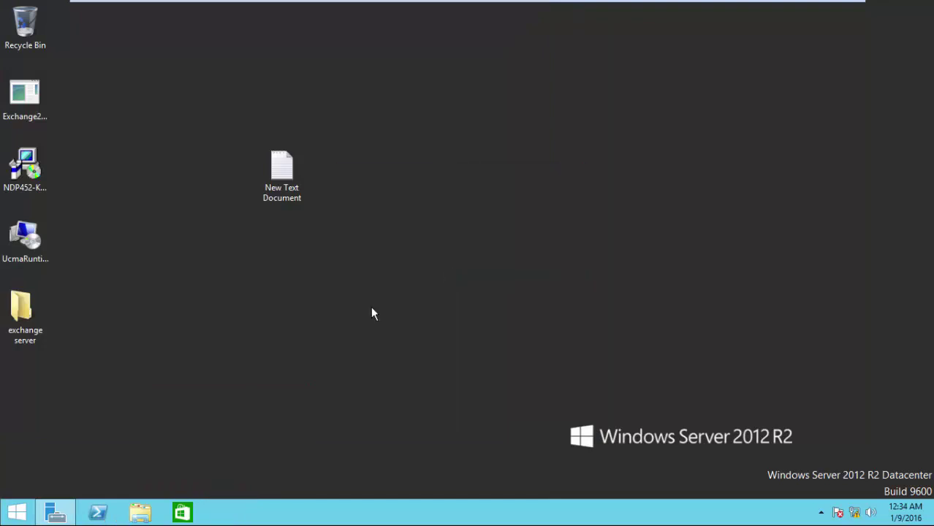
pyautogui.rightClick(16, 513)
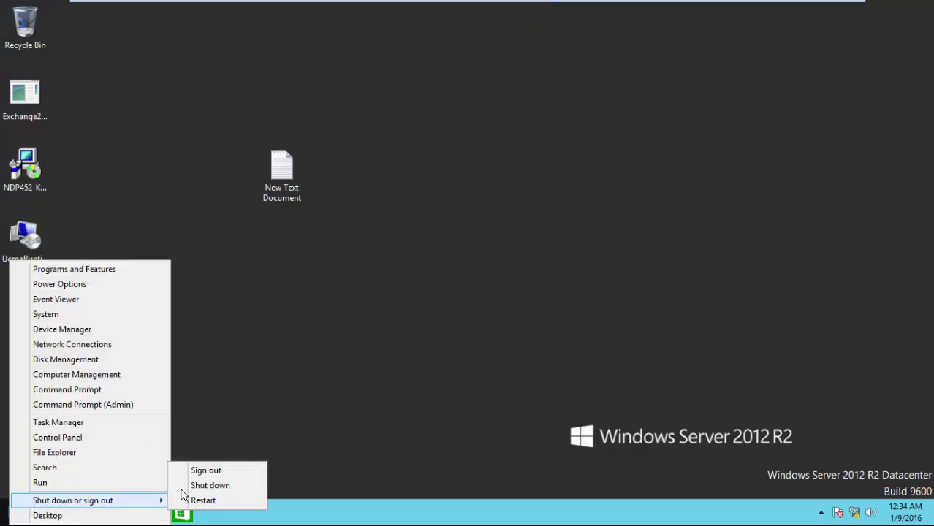
pyautogui.click(193, 502)
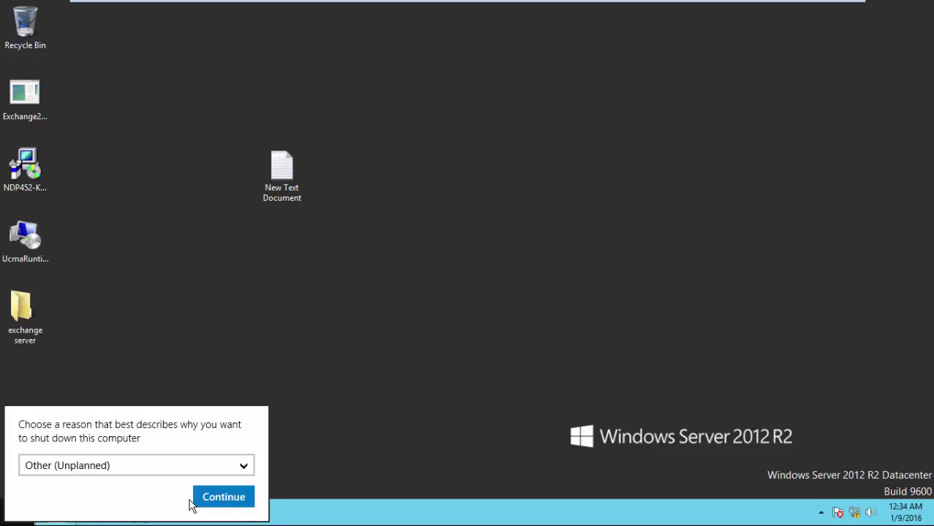
pyautogui.click(247, 506)
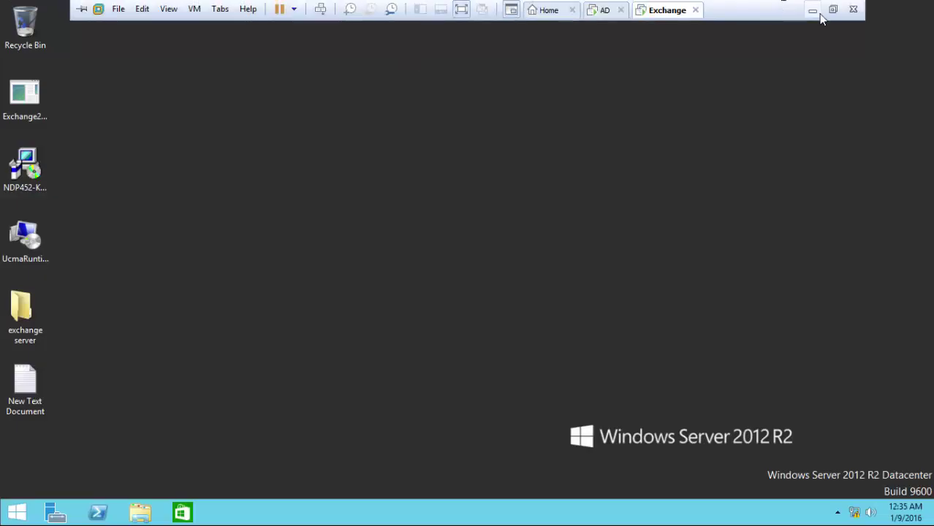
# Check the guide's next installation step in the PowerPoint presentation and return to the Exchange virtual machine
pyautogui.click(814, 8)
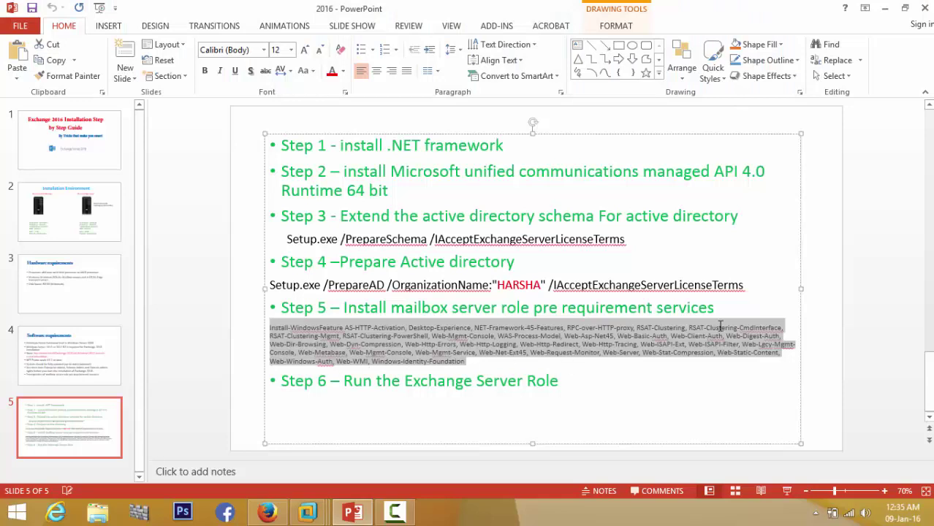
pyautogui.click(308, 512)
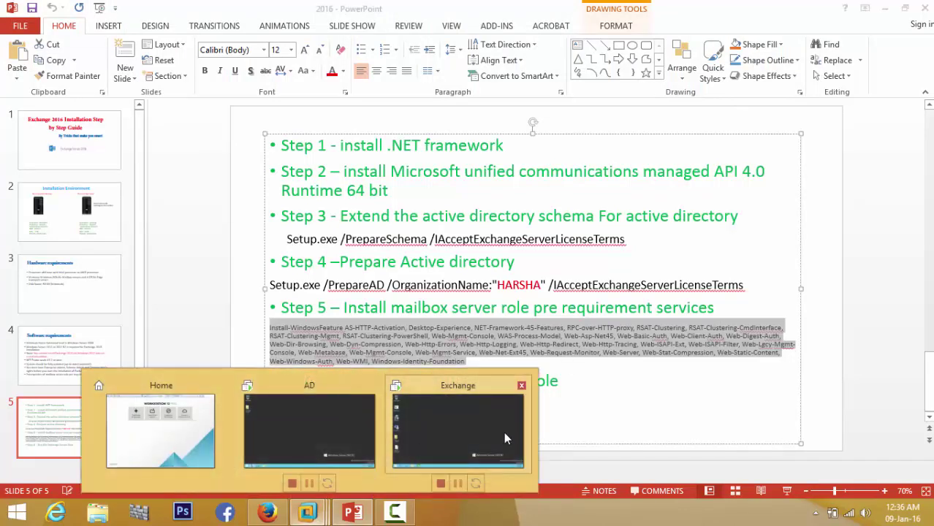
pyautogui.click(504, 432)
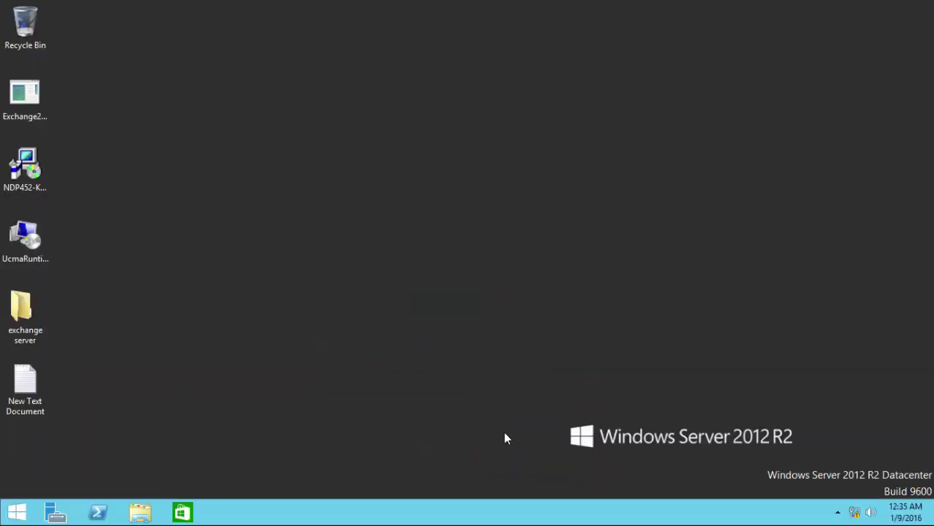
# Run the setup application from the desktop's exchange server folder and choose not to check for updates right now
pyautogui.doubleClick(26, 311)
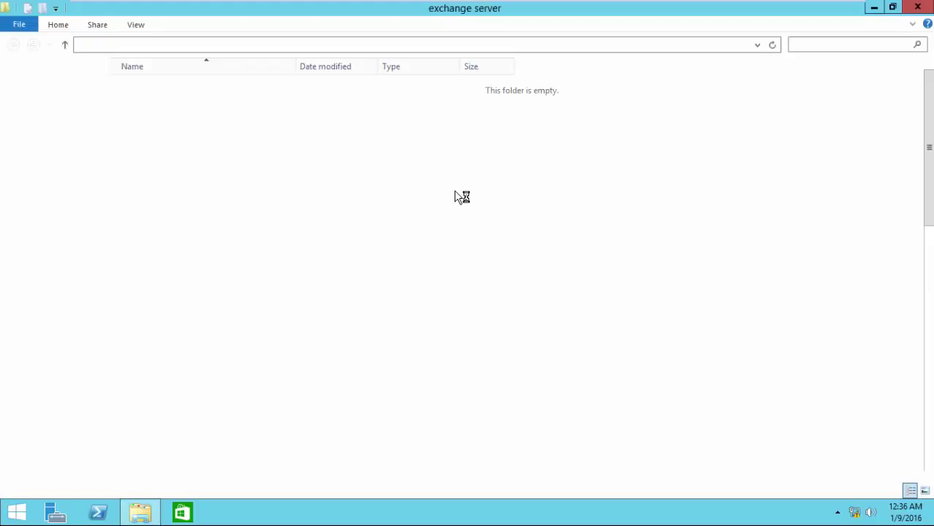
pyautogui.moveTo(931, 154); pyautogui.dragTo(930, 472)
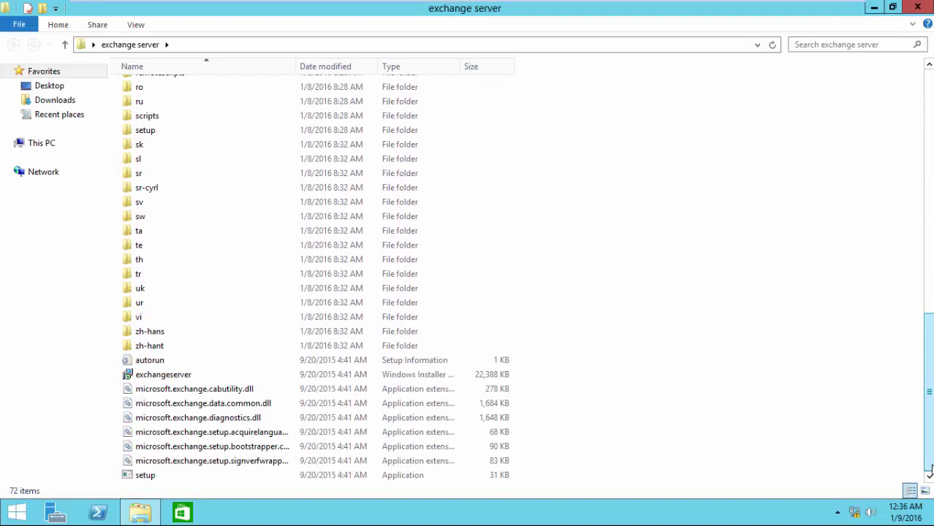
pyautogui.click(395, 475)
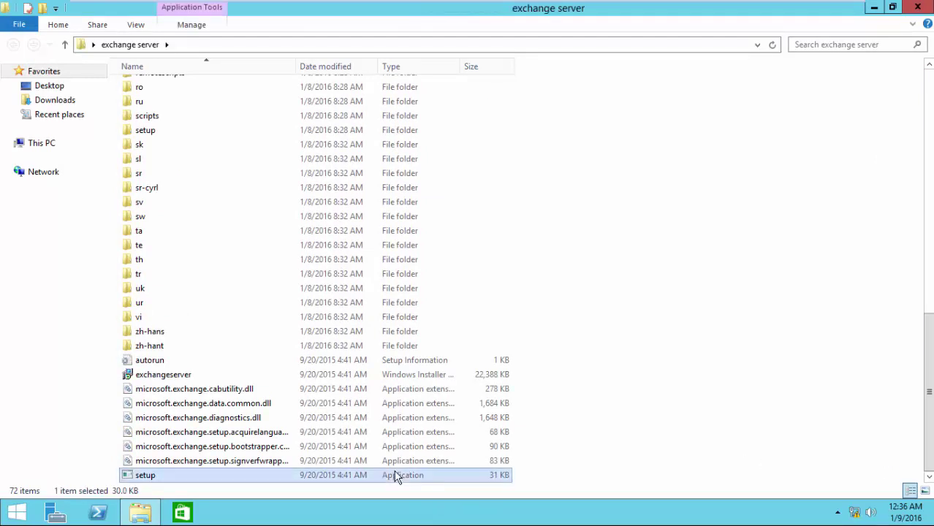
pyautogui.doubleClick(396, 475)
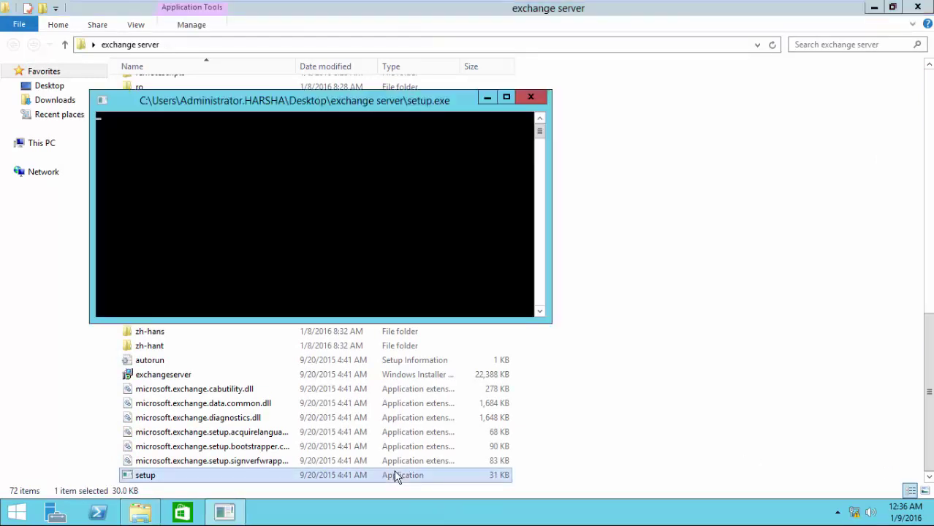
pyautogui.click(876, 7)
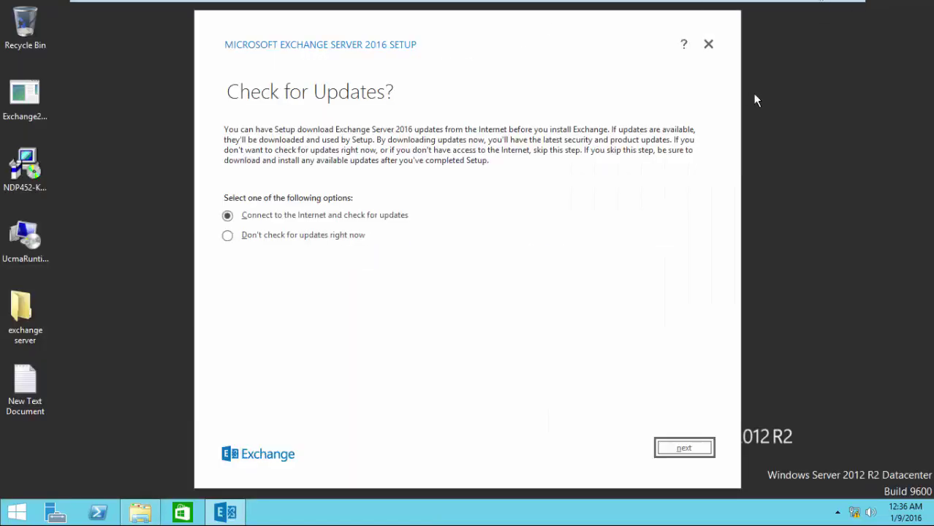
pyautogui.click(297, 235)
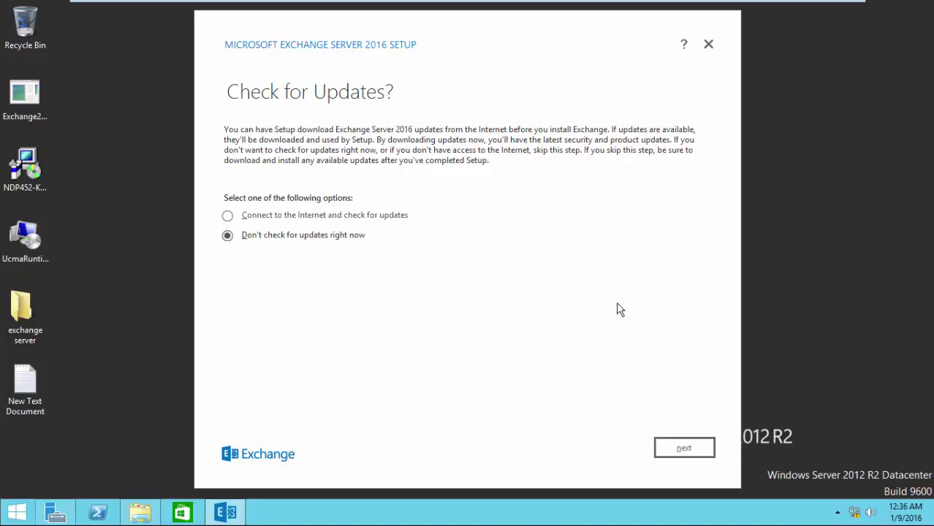
pyautogui.click(676, 452)
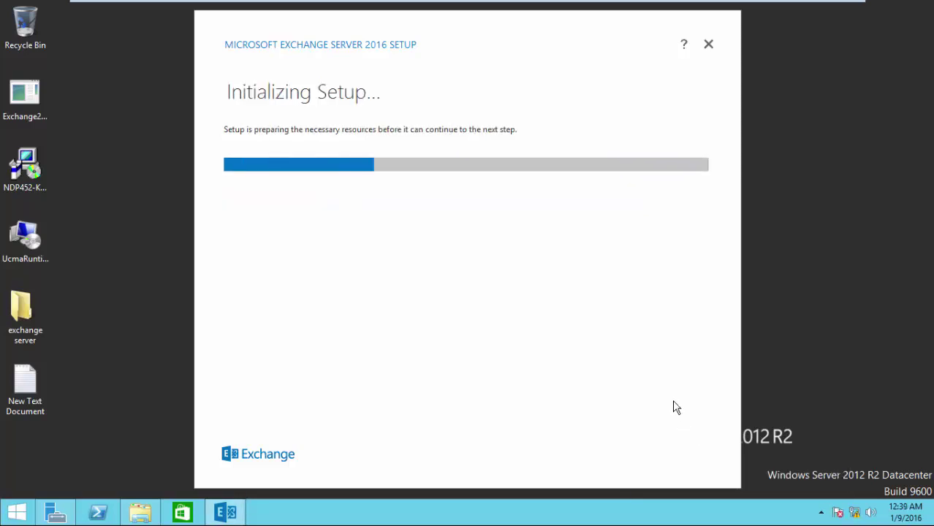
# Turn off messages about Windows SmartScreen in Action Center and close its window
pyautogui.click(842, 515)
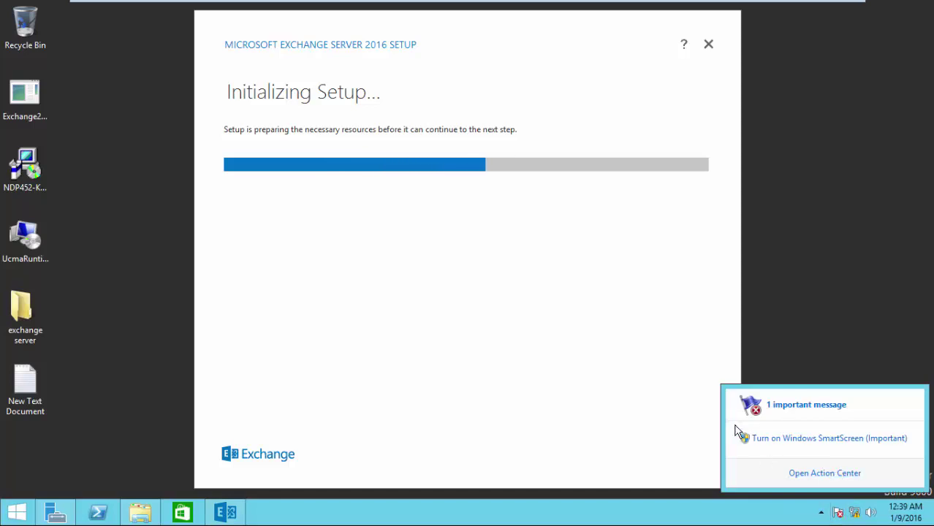
pyautogui.click(820, 477)
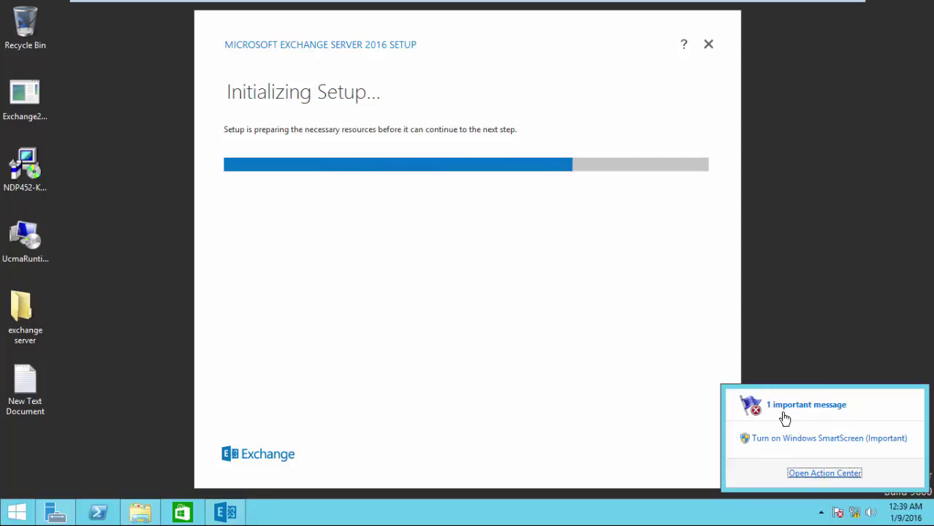
pyautogui.click(817, 474)
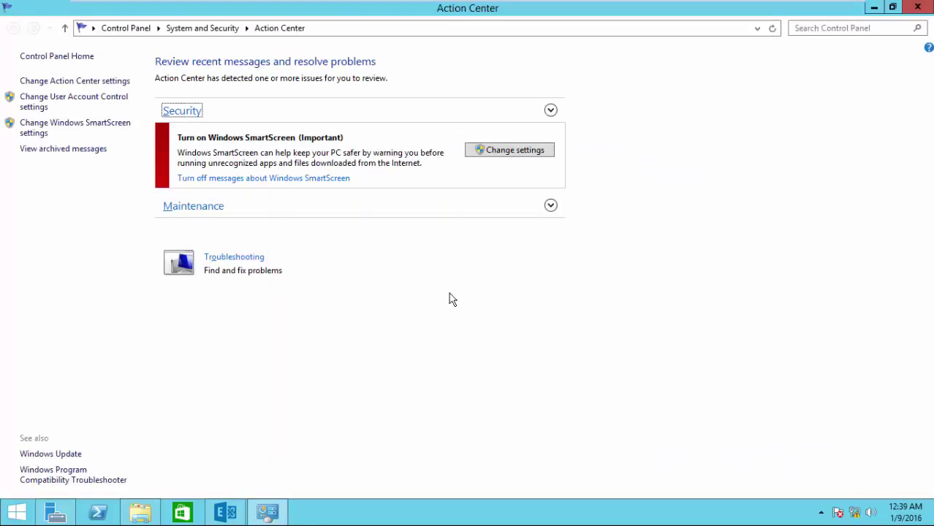
pyautogui.click(304, 183)
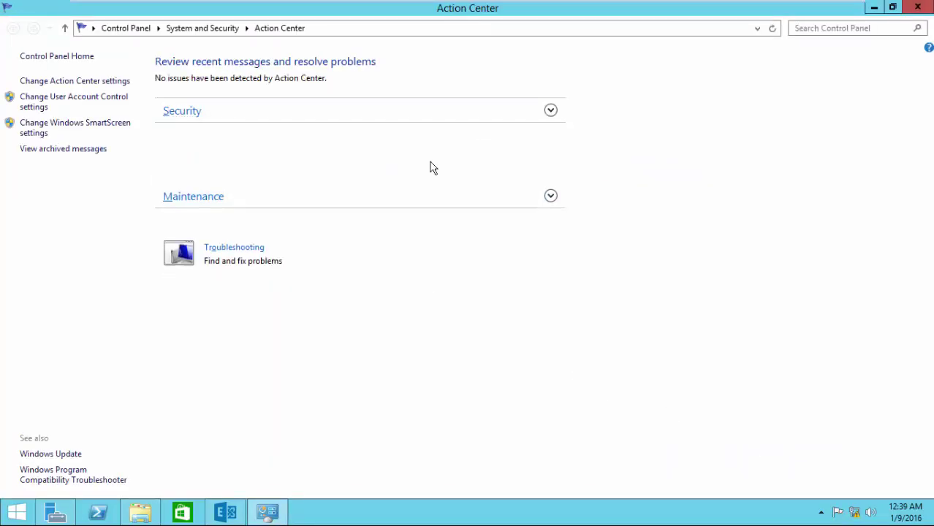
pyautogui.click(921, 6)
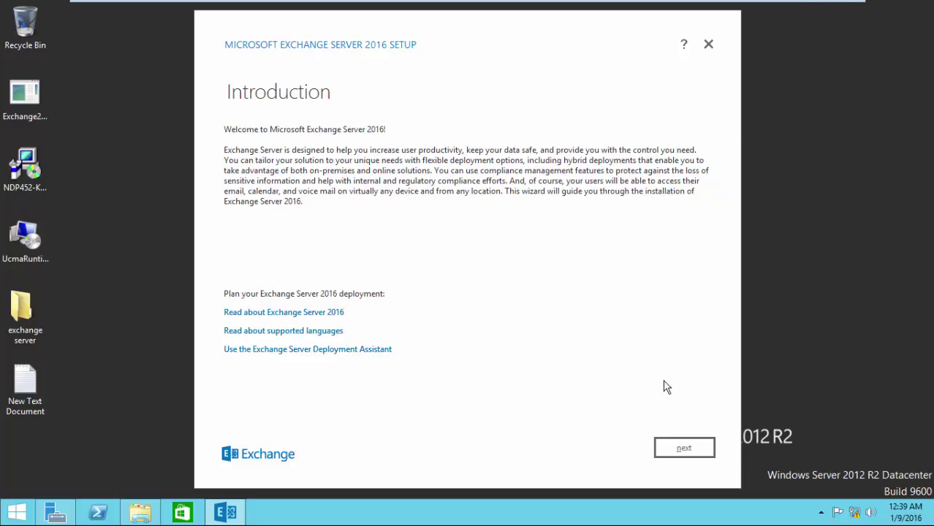
# Accept the Exchange Server 2016 license agreement and select the Mailbox role for installation
pyautogui.click(685, 450)
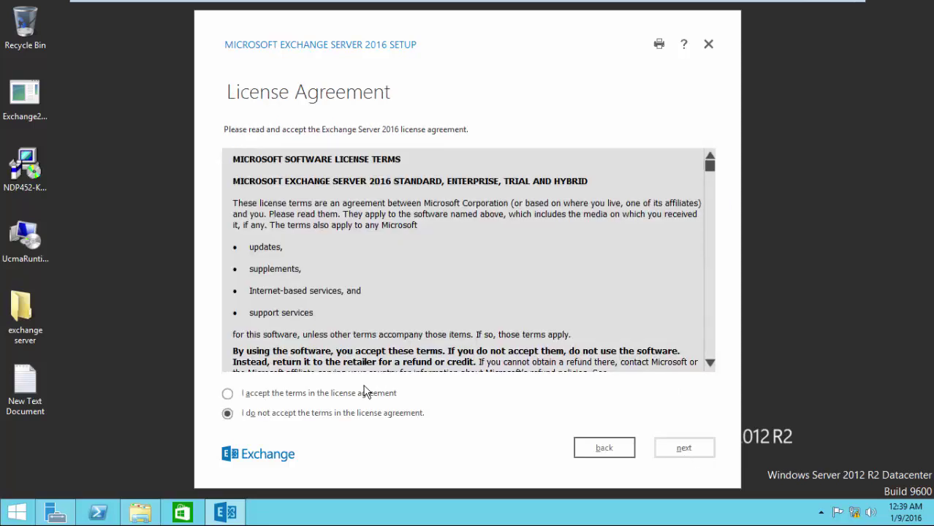
pyautogui.click(340, 394)
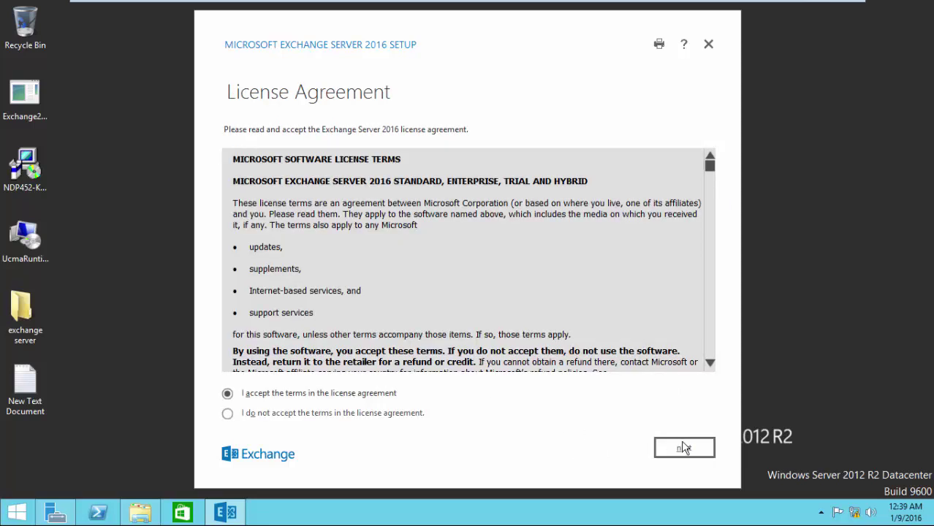
pyautogui.click(684, 449)
pyautogui.click(684, 449)
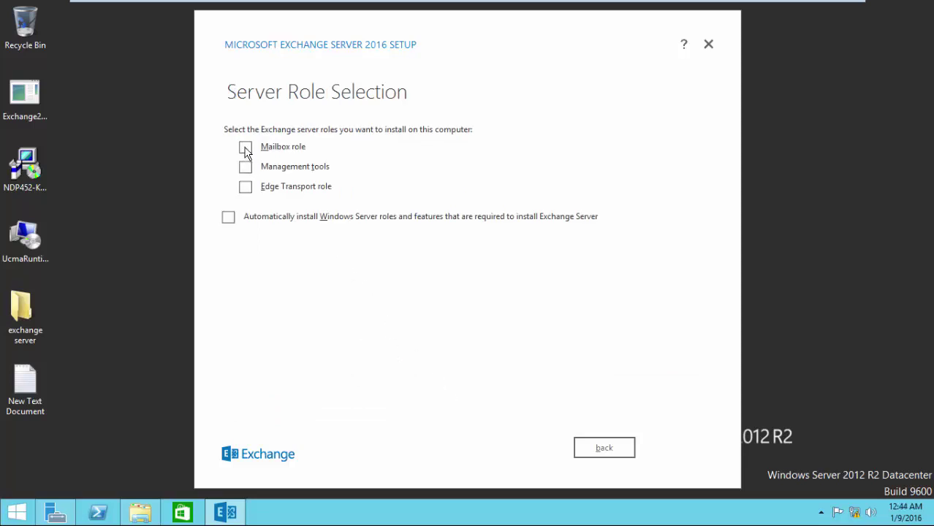
pyautogui.click(246, 148)
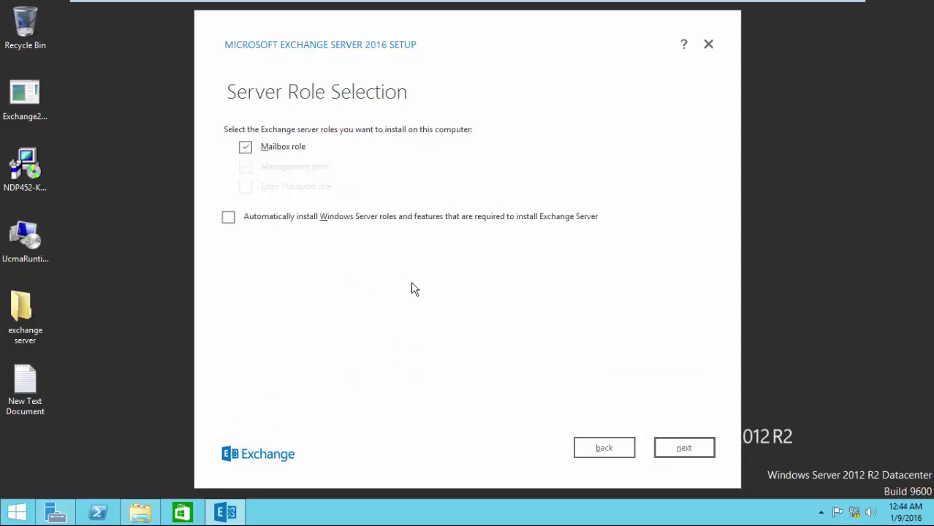
pyautogui.click(692, 451)
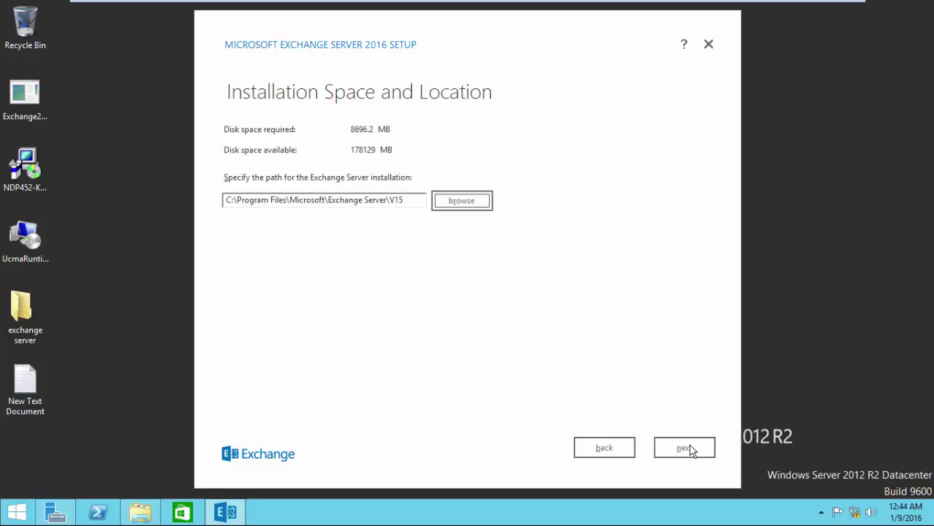
# Keep the default installation path and leave malware scanning enabled, install Exchange Server 2016 after the readiness checks, and finish setup
pyautogui.click(691, 452)
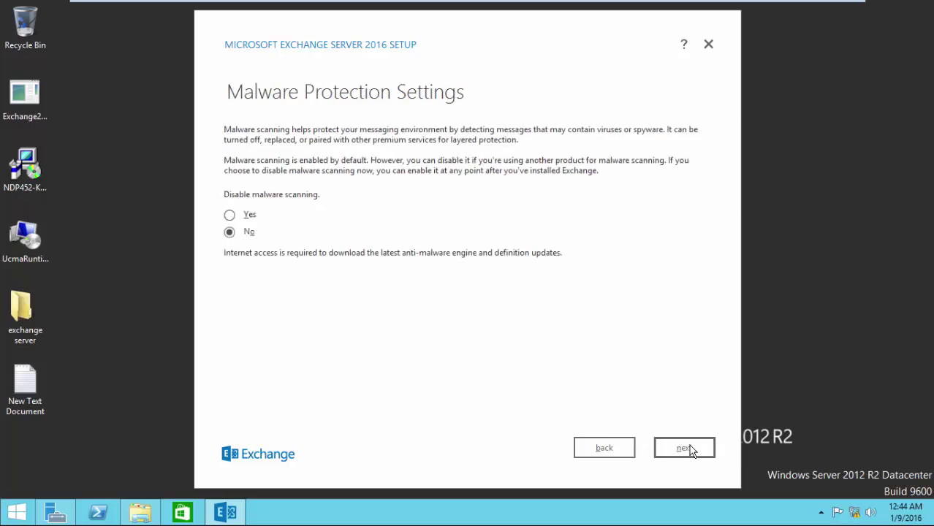
pyautogui.click(692, 451)
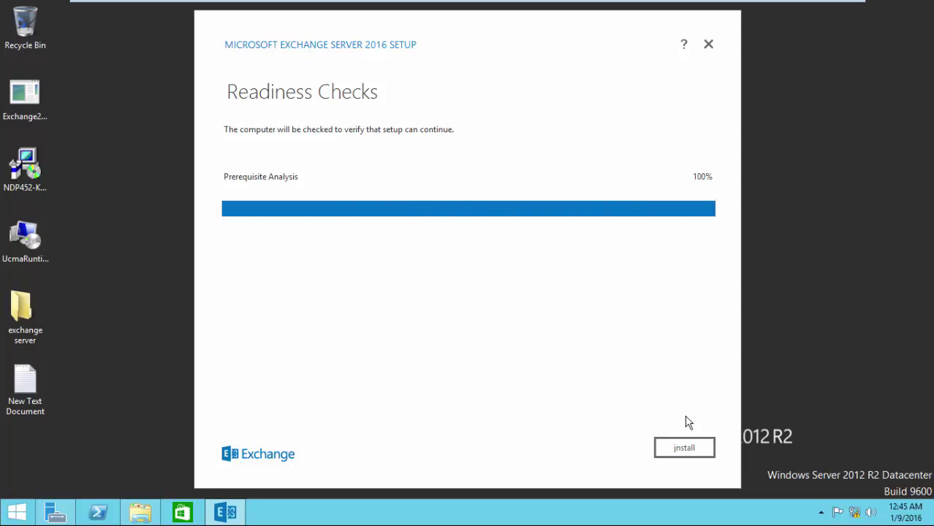
pyautogui.click(690, 449)
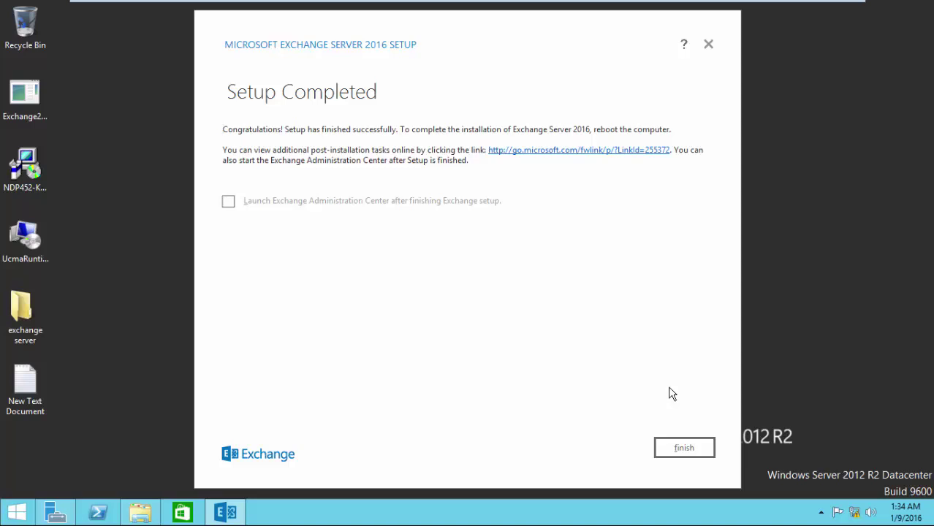
pyautogui.click(685, 447)
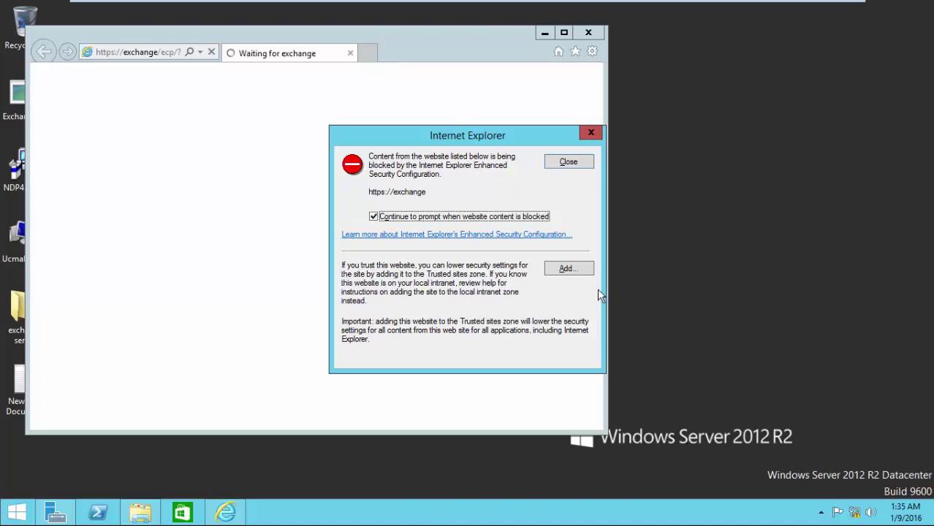
pyautogui.click(569, 269)
pyautogui.click(565, 238)
pyautogui.click(565, 365)
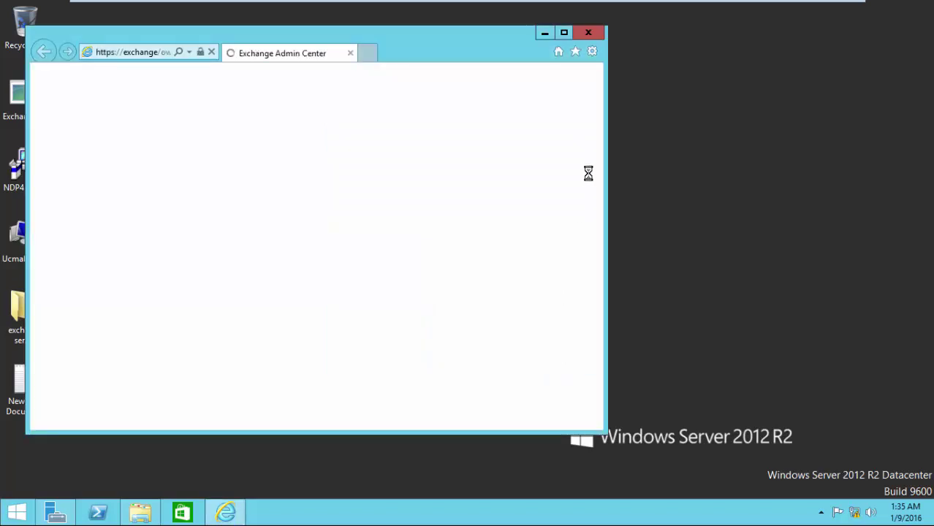
pyautogui.click(223, 270)
pyautogui.click(402, 327)
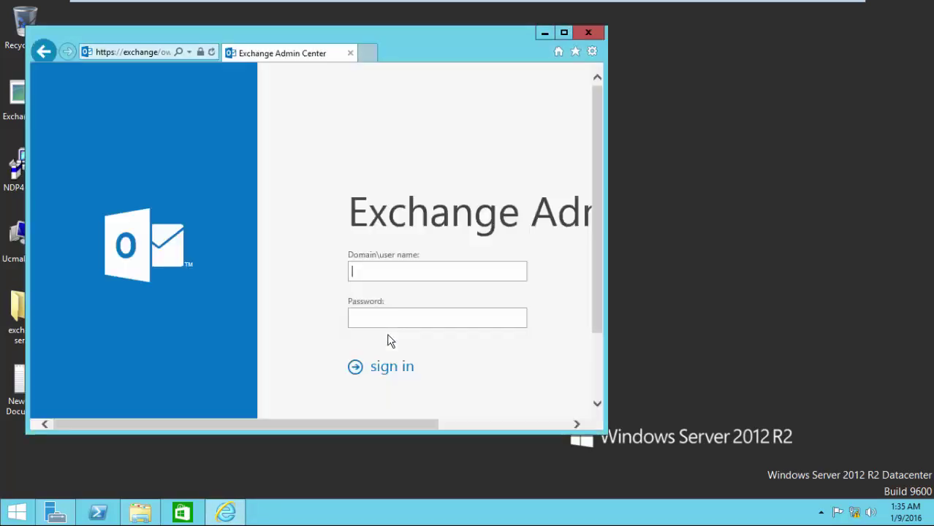
# Maximize the browser, sign in to the Exchange Admin Center with the administrator's user name and password, and store the password
pyautogui.click(563, 33)
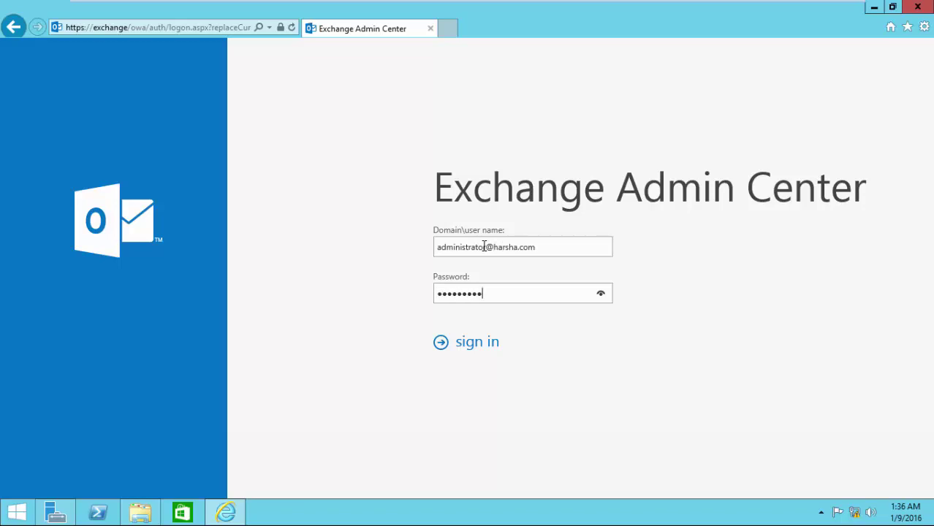
pyautogui.click(463, 348)
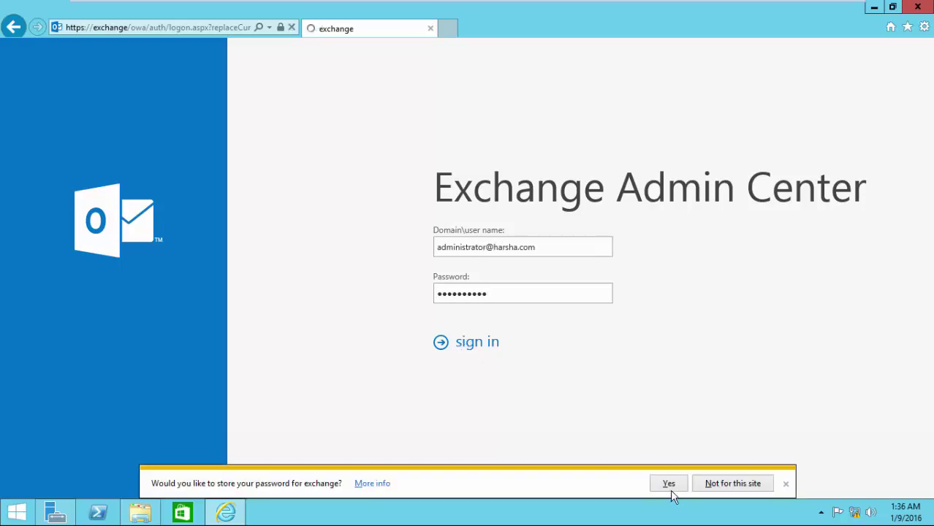
pyautogui.click(668, 484)
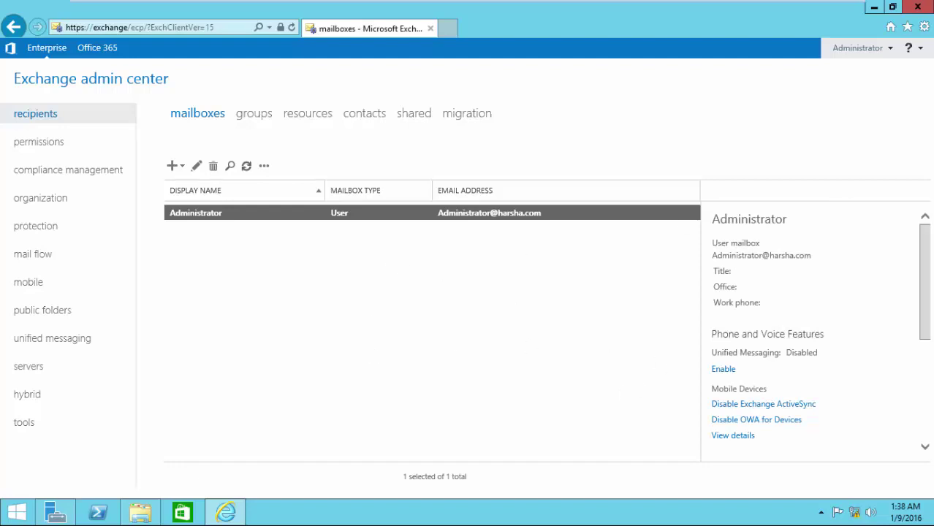
# Review the Administrator mailbox details and open Outlook on the web by replacing the ecp path in the address with owa
pyautogui.scroll(-3, 926, 263)
pyautogui.scroll(3, 924, 278)
pyautogui.click(632, 302)
pyautogui.click(142, 29)
pyautogui.moveTo(146, 28); pyautogui.dragTo(133, 28)
pyautogui.write('owa')
pyautogui.press('Return')
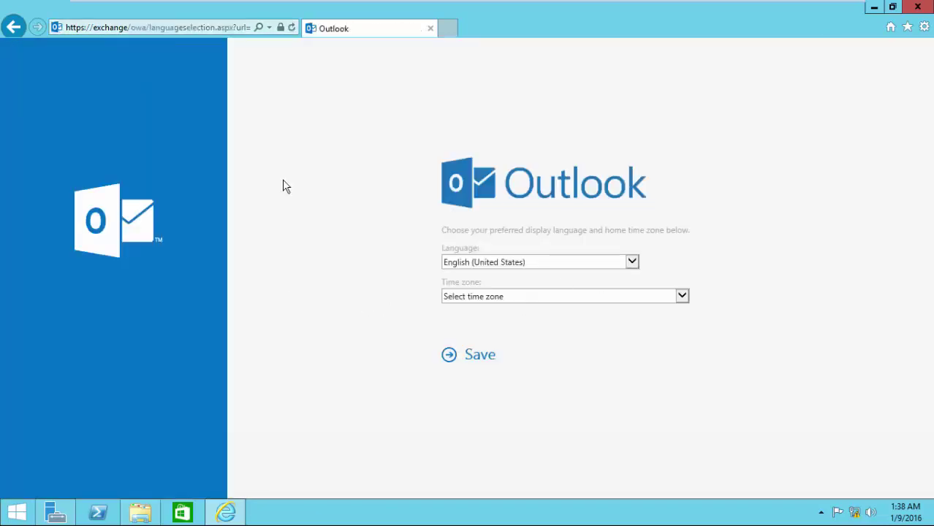
# Select the home time zone for Outlook, keep English (United States) as the language, and save to open the mailbox
pyautogui.click(480, 359)
pyautogui.click(502, 300)
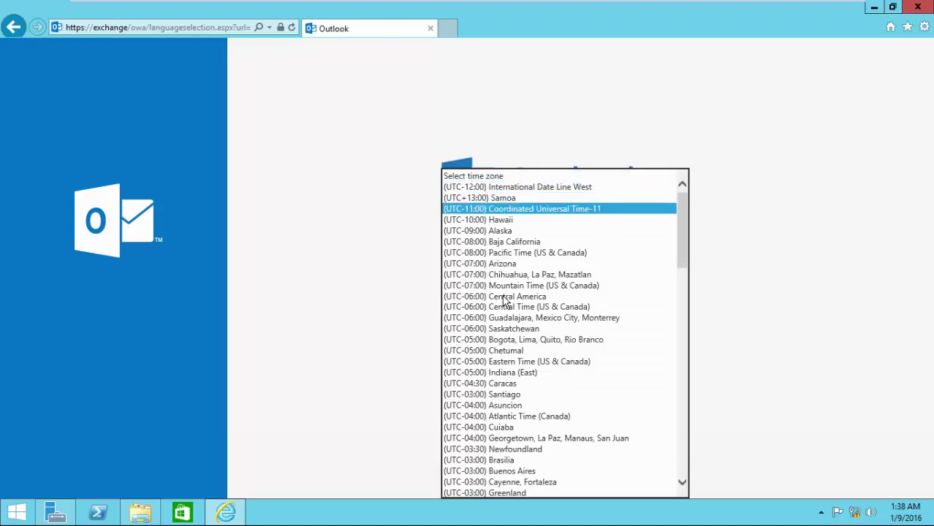
pyautogui.press('Down')
pyautogui.press('Down')
pyautogui.press('Down')
pyautogui.press('Down')
pyautogui.press('Down')
pyautogui.press('Down')
pyautogui.press('Down')
pyautogui.press('Down')
pyautogui.press('Down')
pyautogui.press('Down')
pyautogui.press('Down')
pyautogui.press('Down')
pyautogui.press('Down')
pyautogui.press('Down')
pyautogui.press('Down')
pyautogui.press('Down')
pyautogui.press('Down')
pyautogui.press('Down')
pyautogui.press('Down')
pyautogui.press('Down')
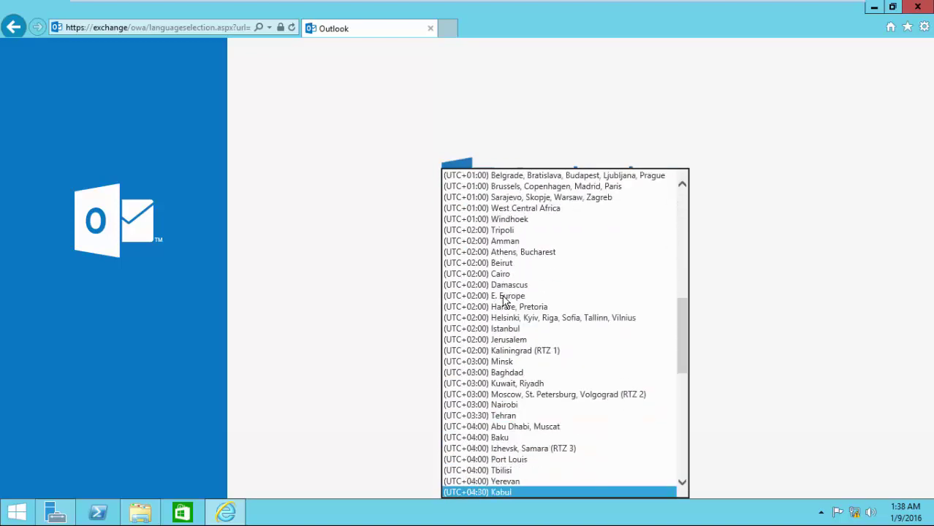
pyautogui.press('Down')
pyautogui.press('Down')
pyautogui.press('Down')
pyautogui.press('Down')
pyautogui.press('Return')
pyautogui.click(480, 356)
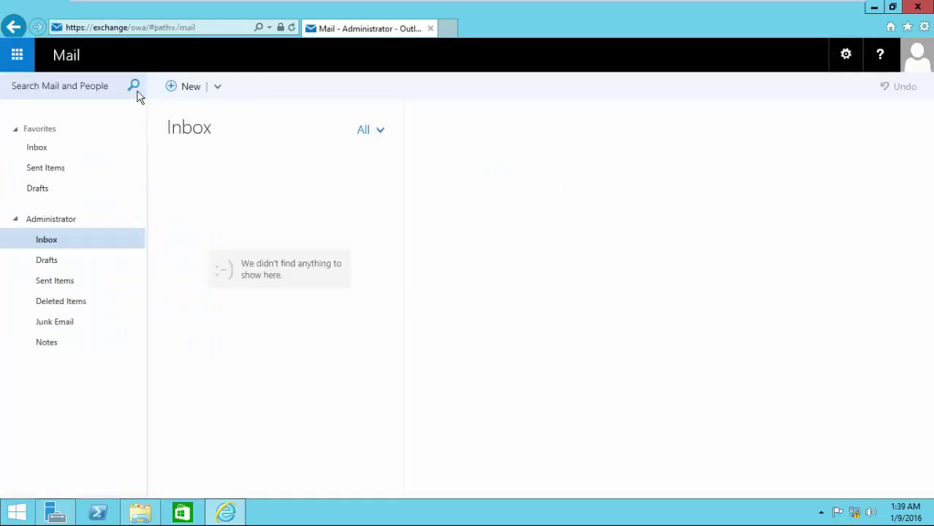
# Minimize the browser and the virtual machine window, and show the closing slide of the PowerPoint guide
pyautogui.click(876, 9)
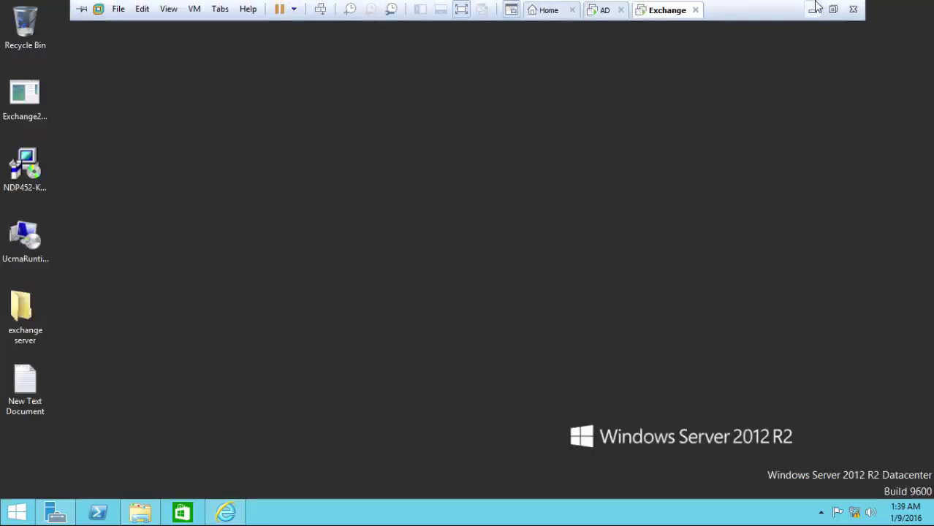
pyautogui.click(817, 8)
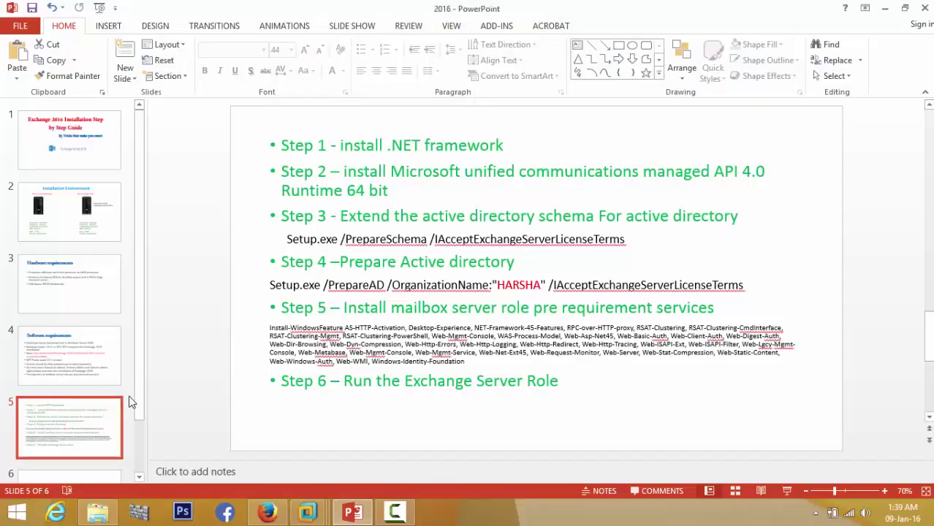
pyautogui.scroll(-1, 144, 384)
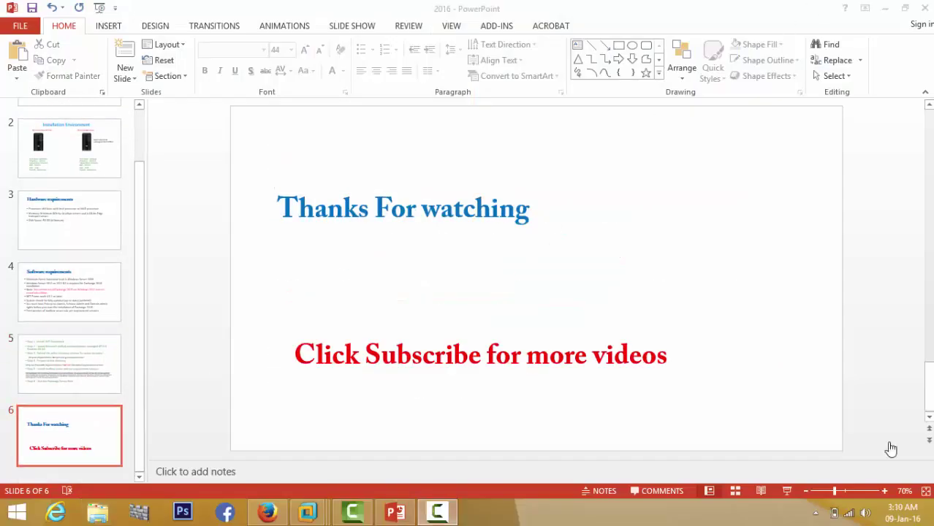